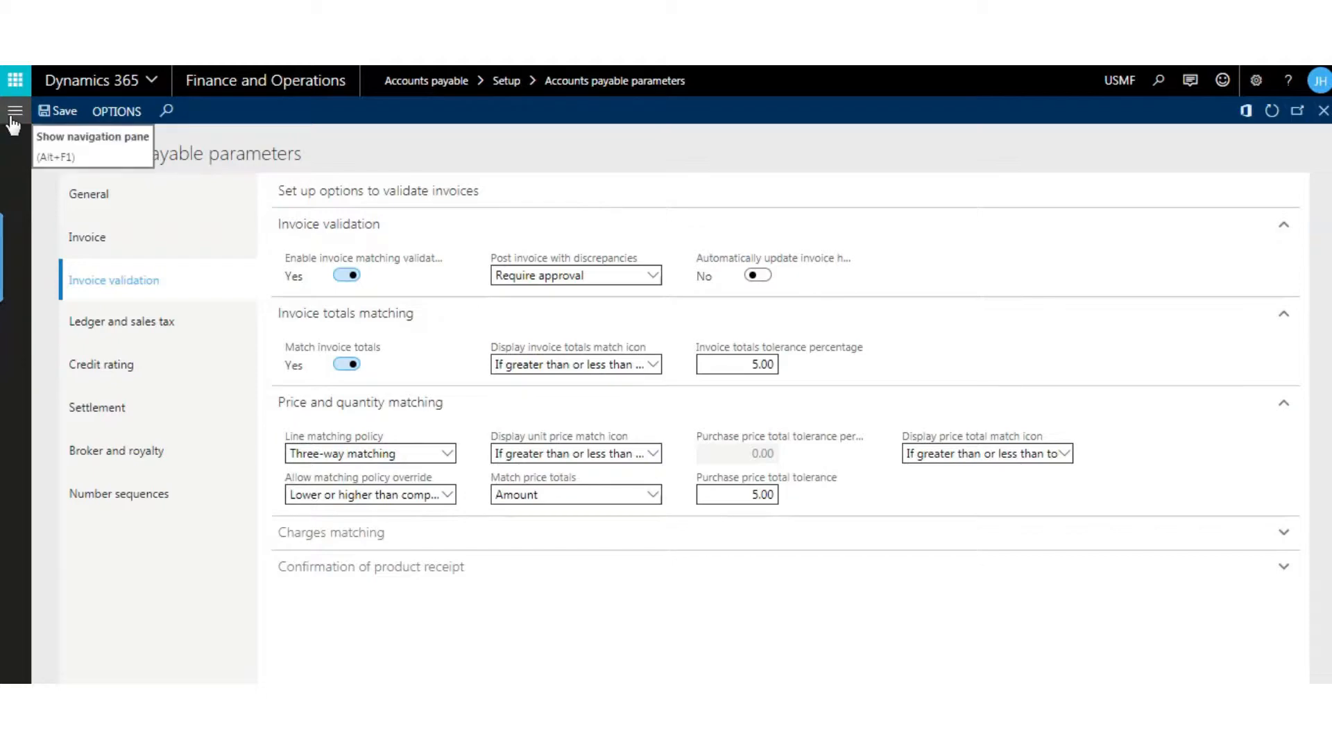
- Open the confirmed purchase order for Acme Office Supplies that is still an open order, from the list of all purchase orders
left_click(14, 112)
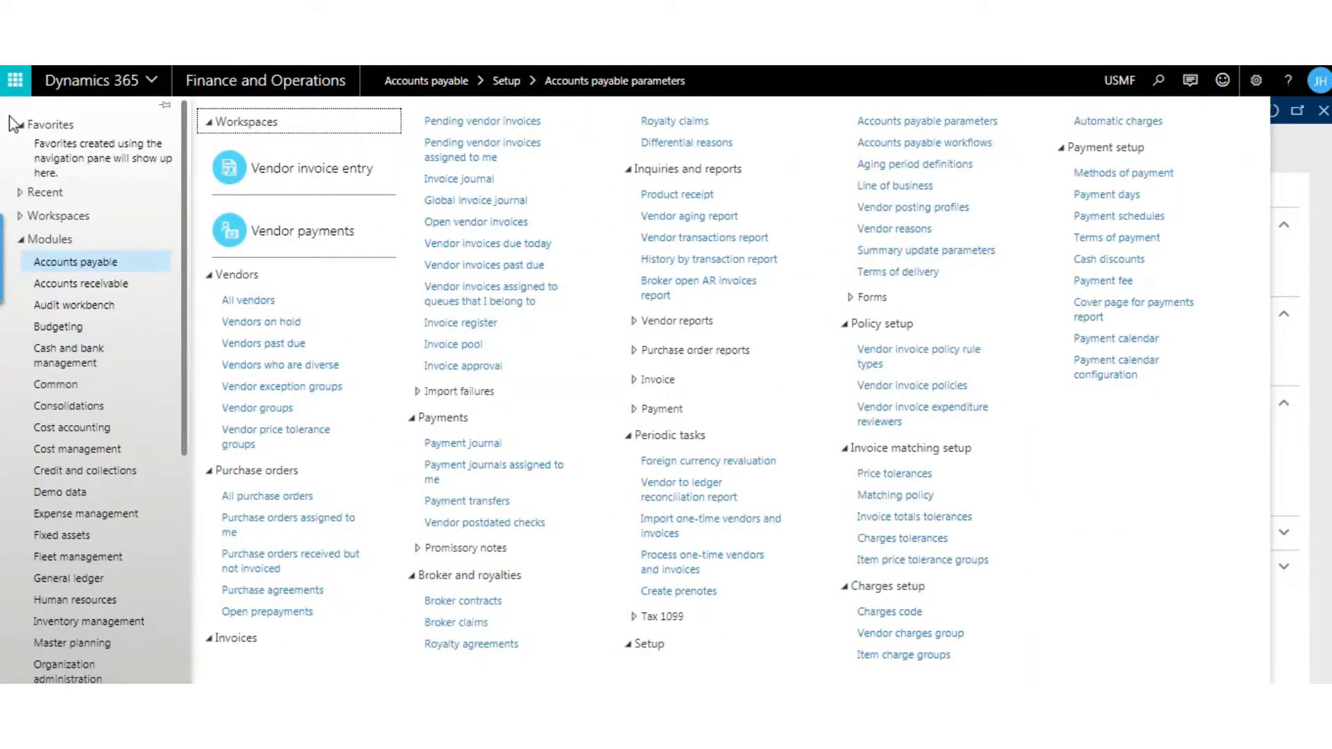
left_click(275, 498)
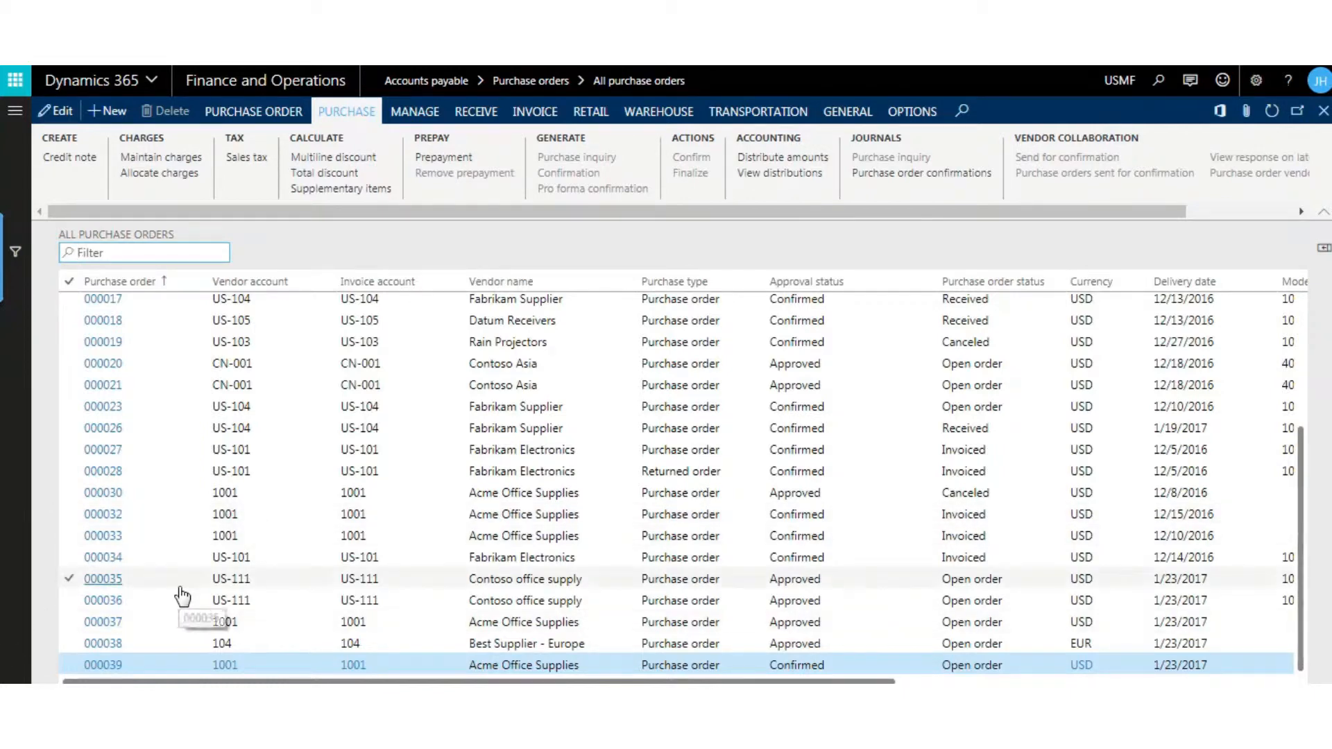
left_click(95, 665)
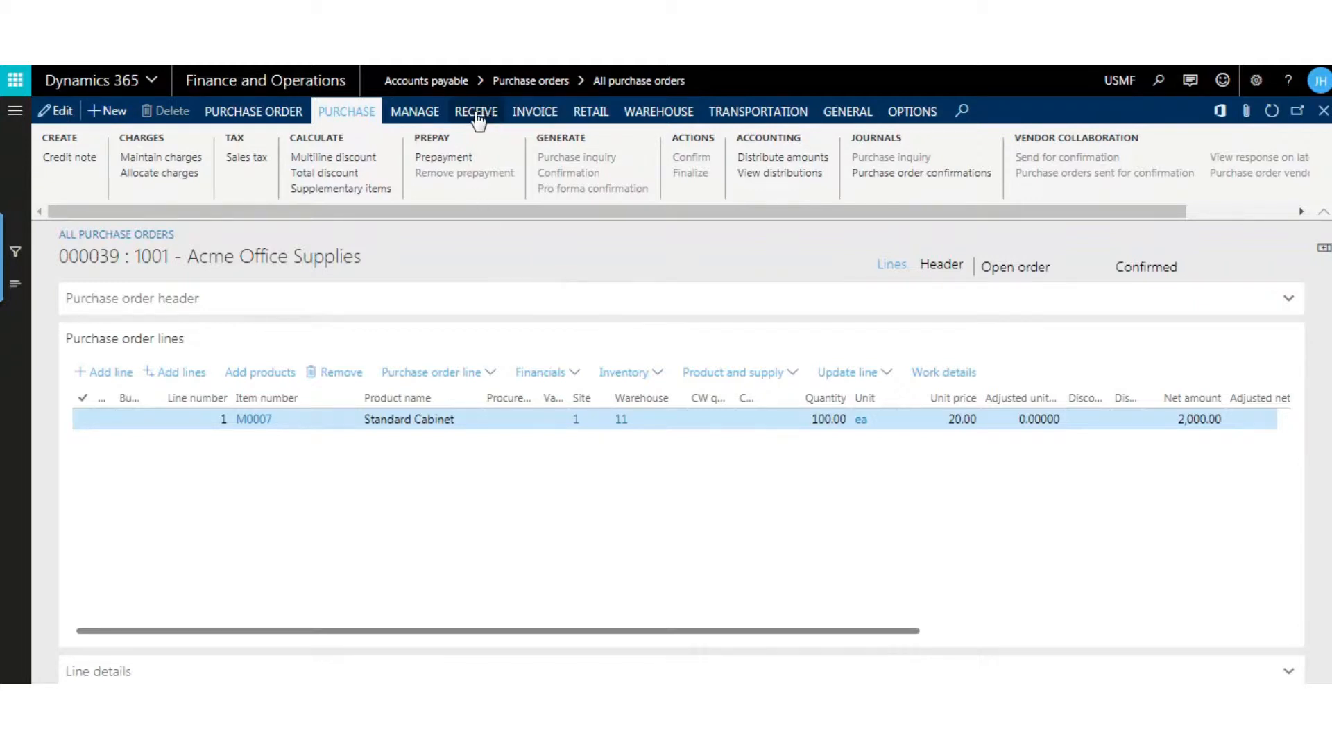
left_click(534, 119)
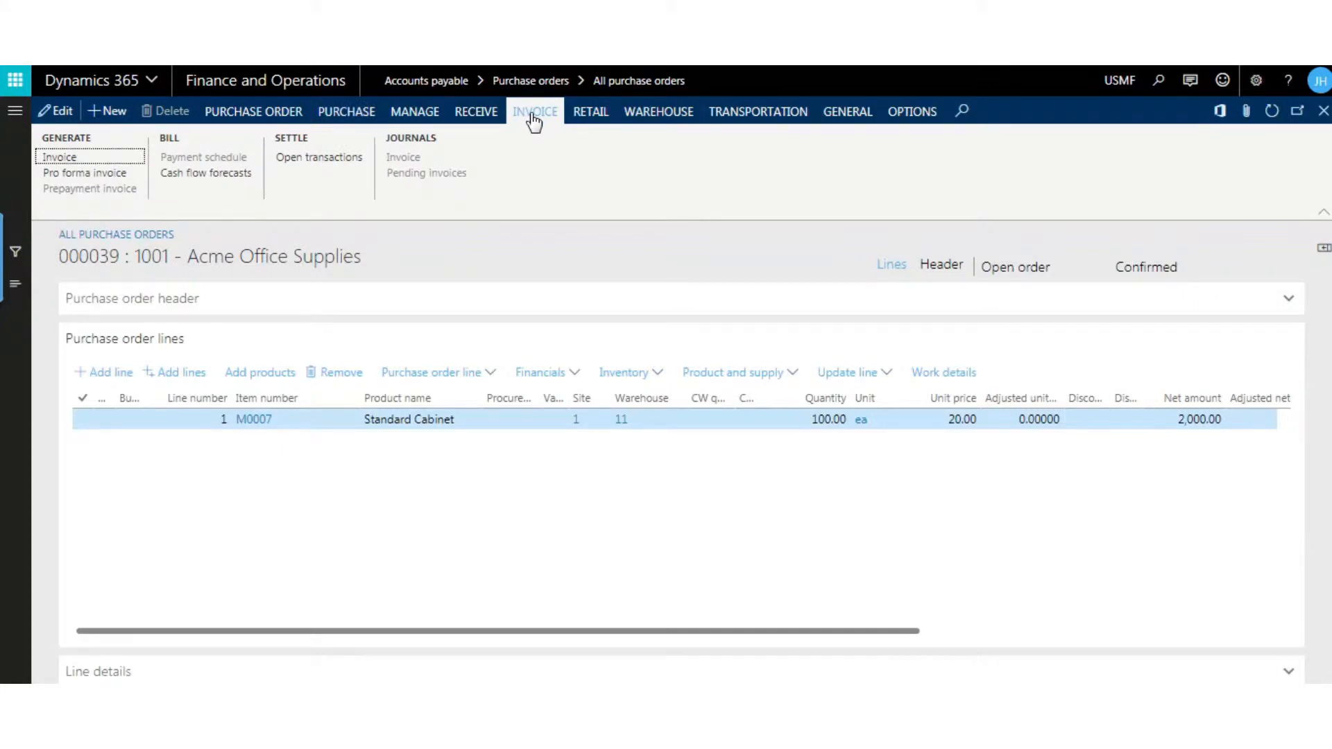
left_click(68, 158)
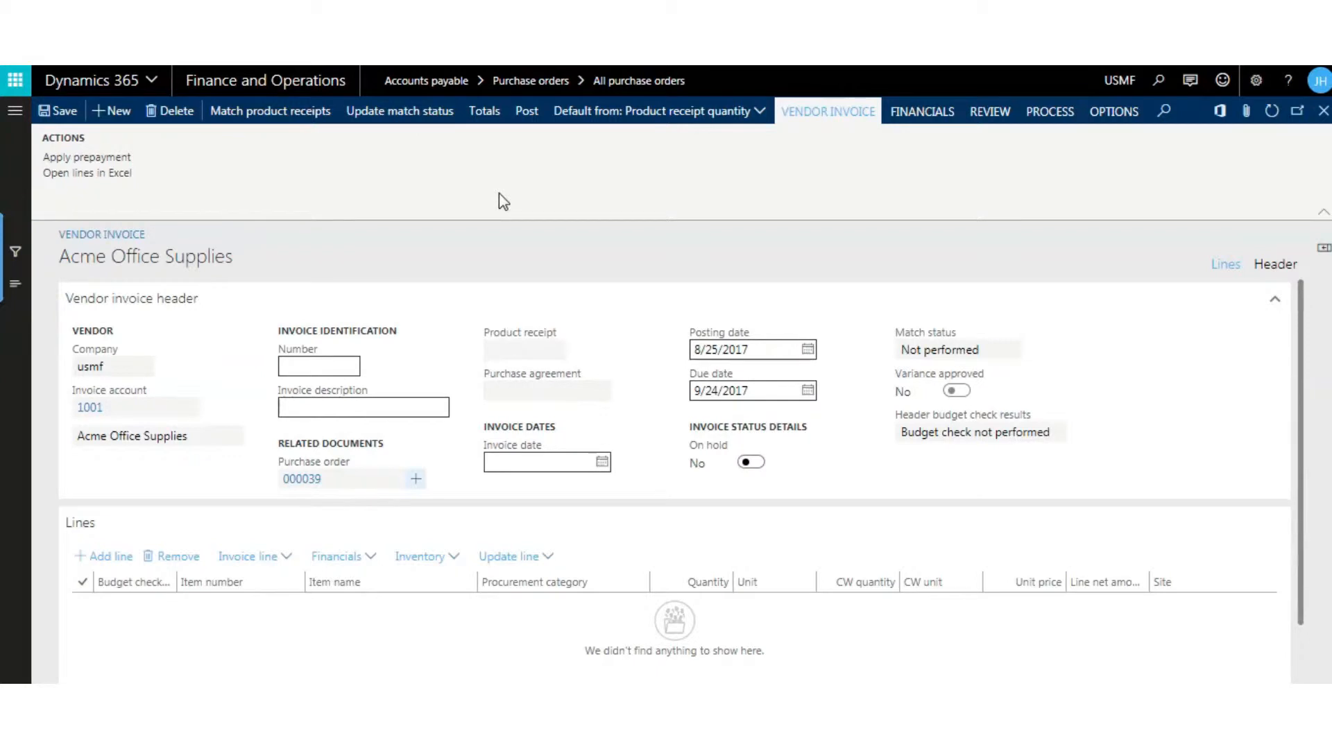
left_click(177, 113)
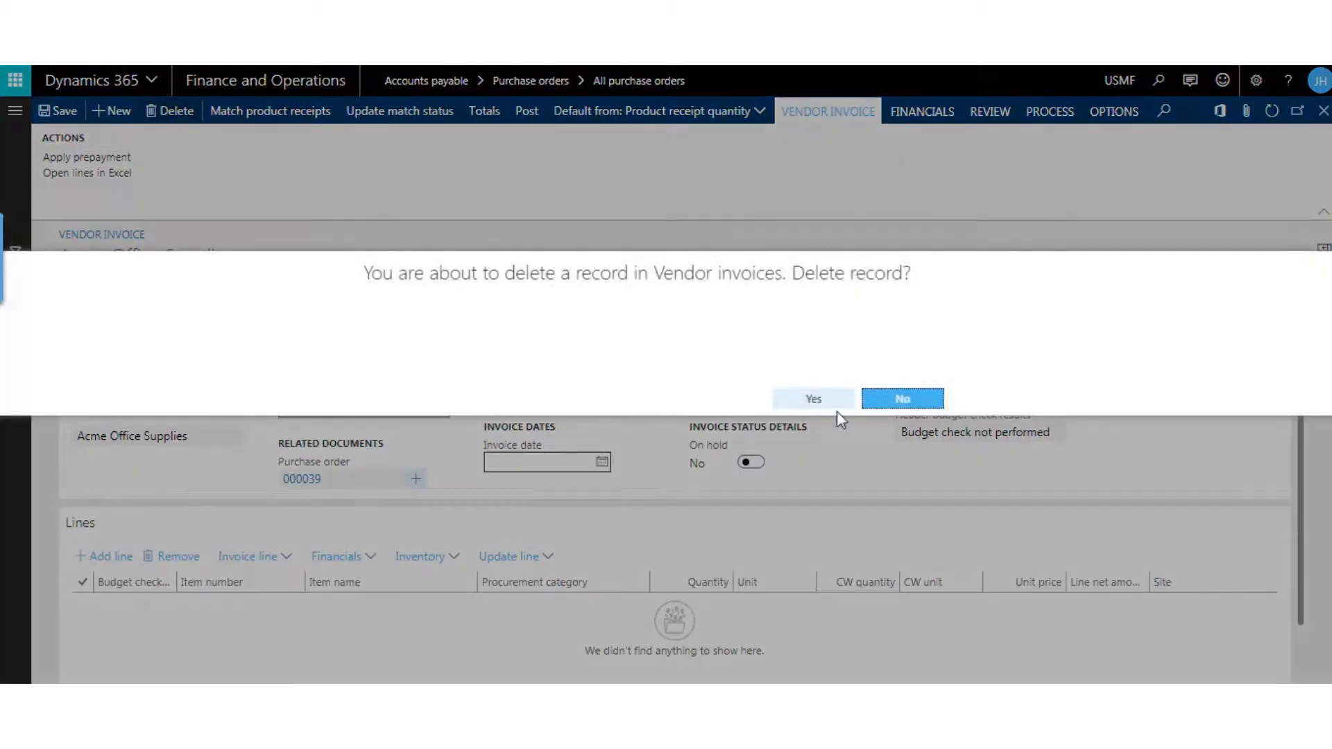
left_click(826, 402)
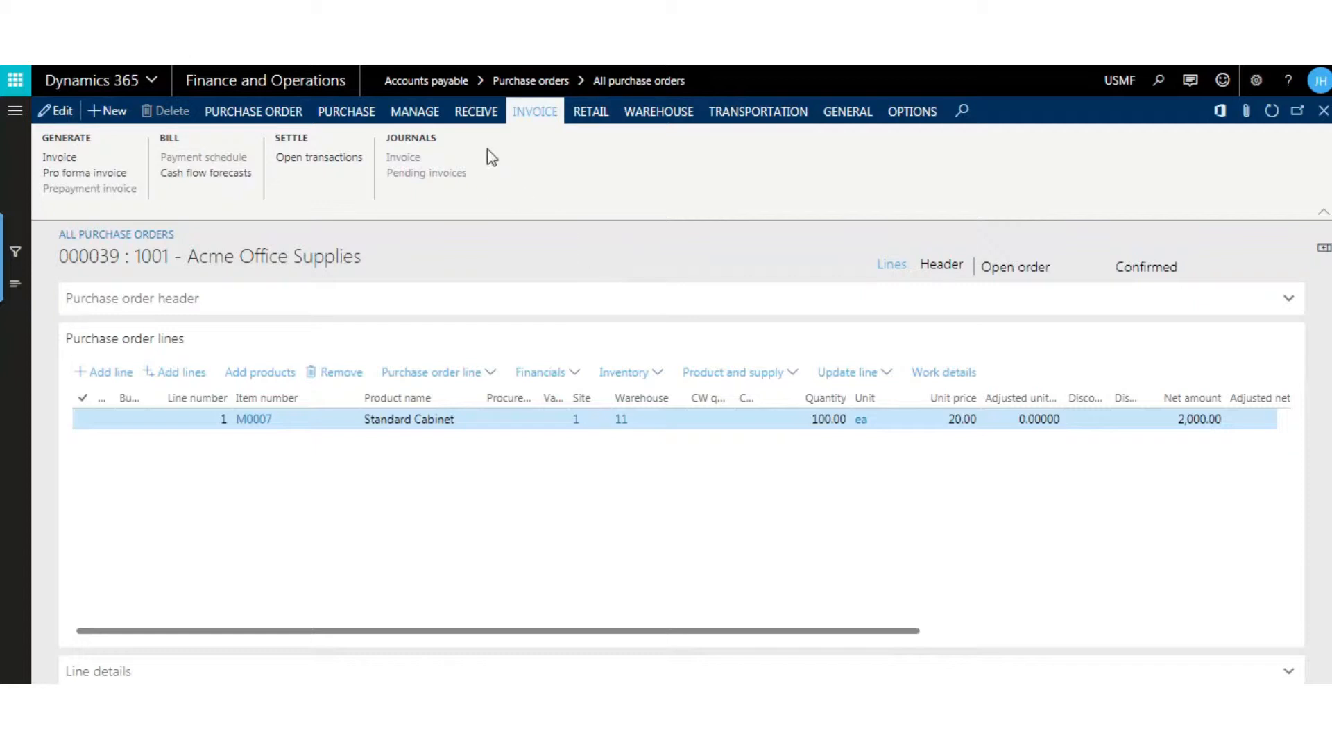
- Post a product receipt numbered 9899 for the ordered quantity of the purchase order
left_click(477, 113)
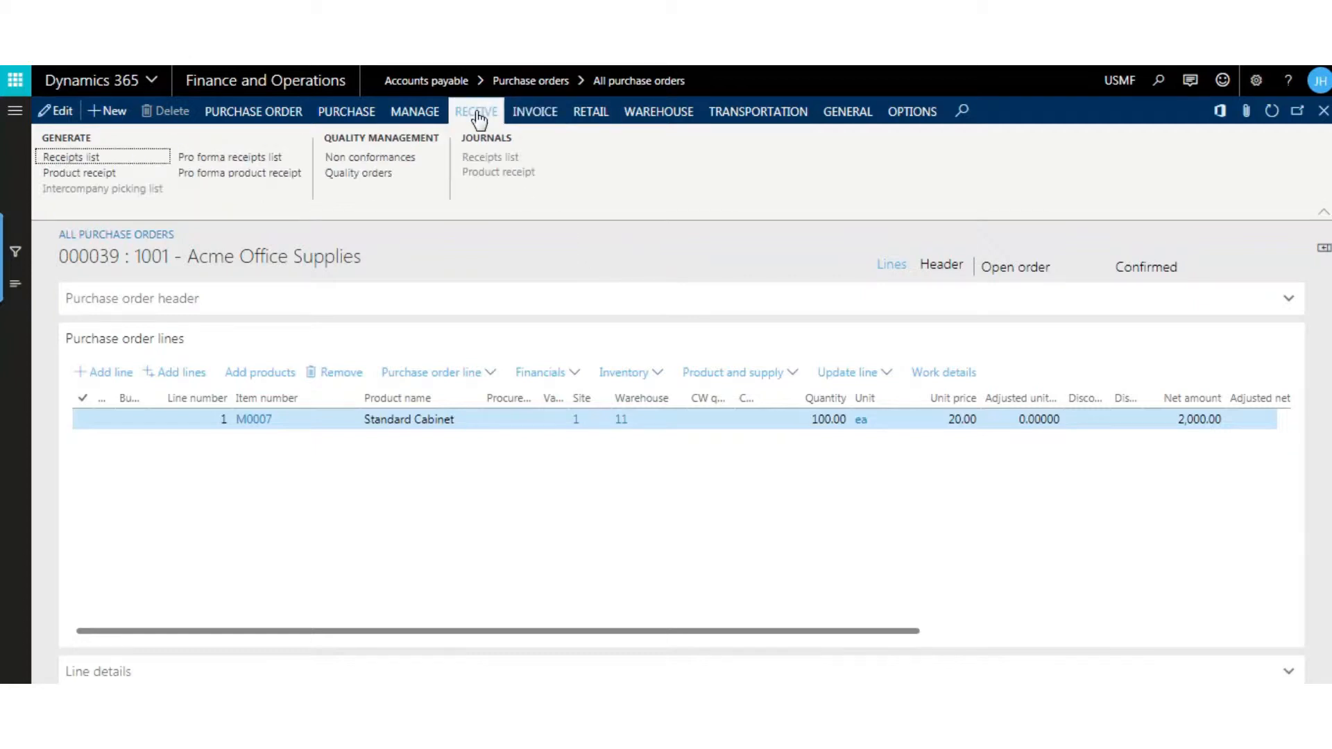
left_click(88, 175)
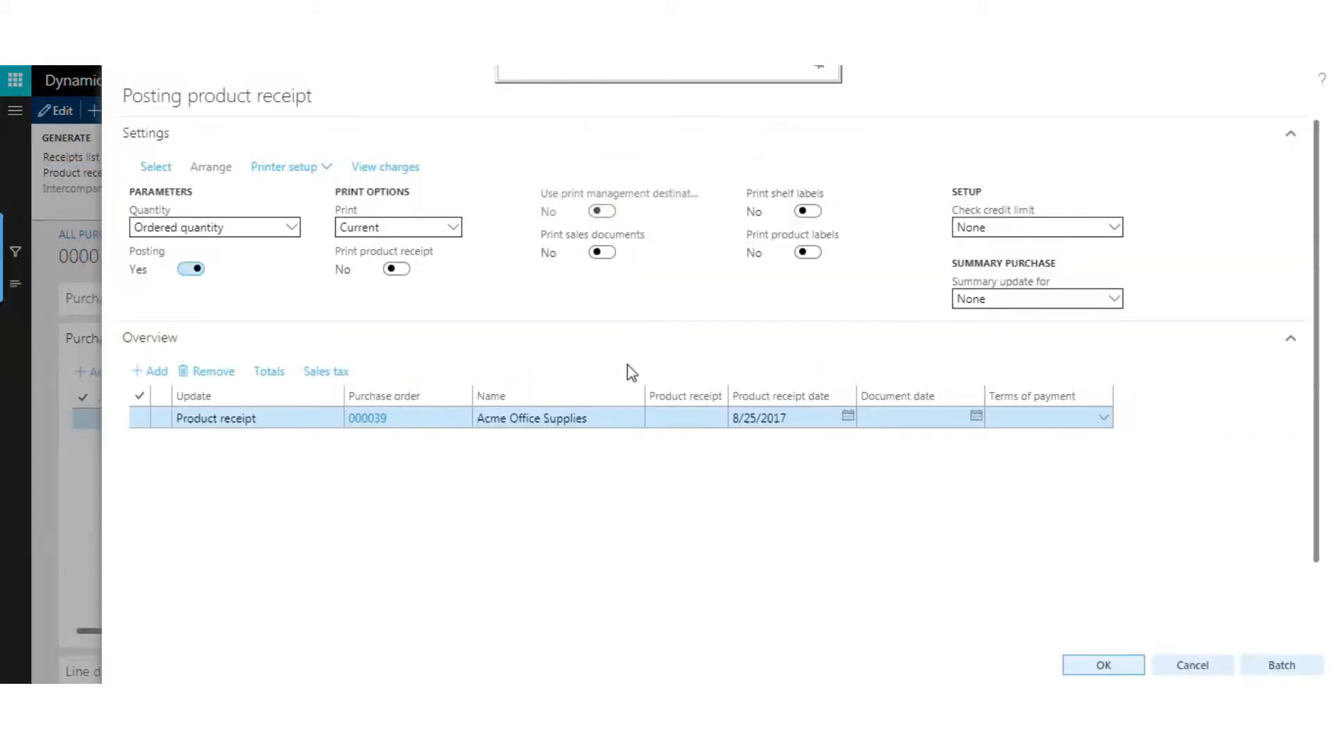
left_click(665, 419)
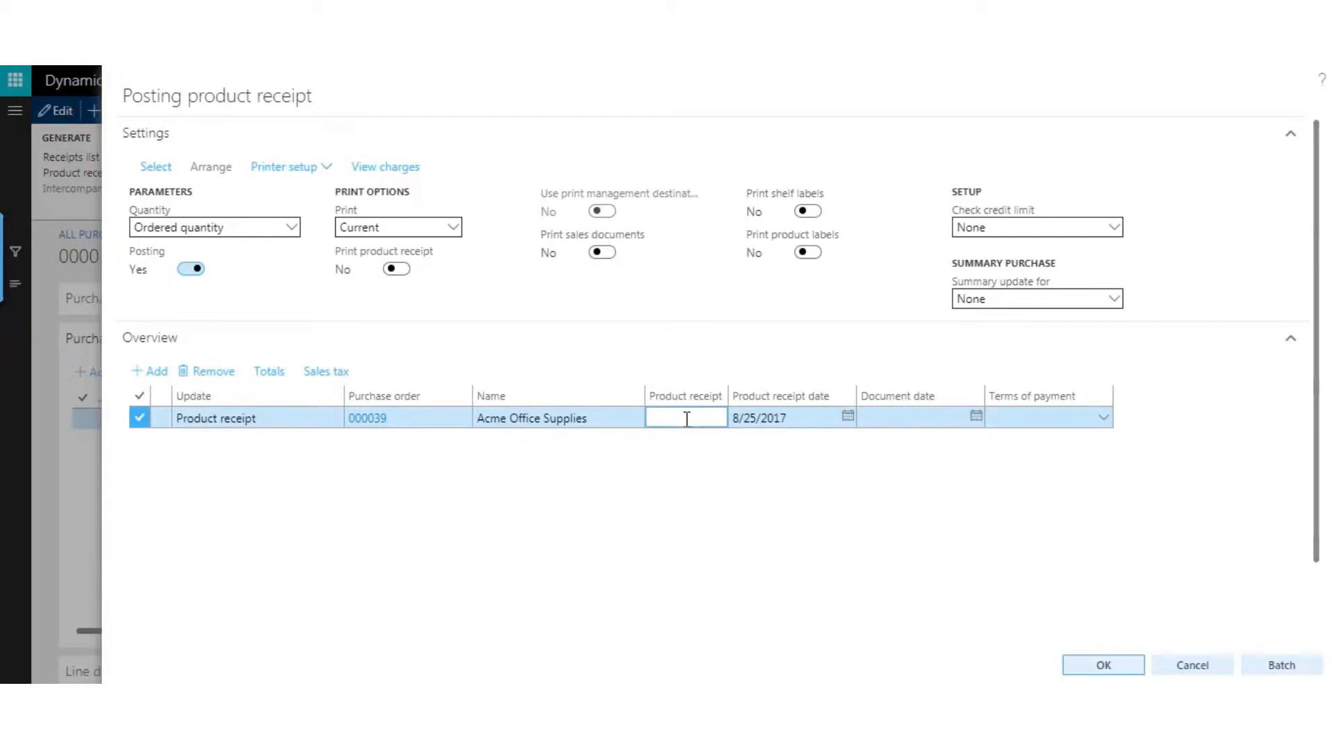
type("9899")
left_click(449, 481)
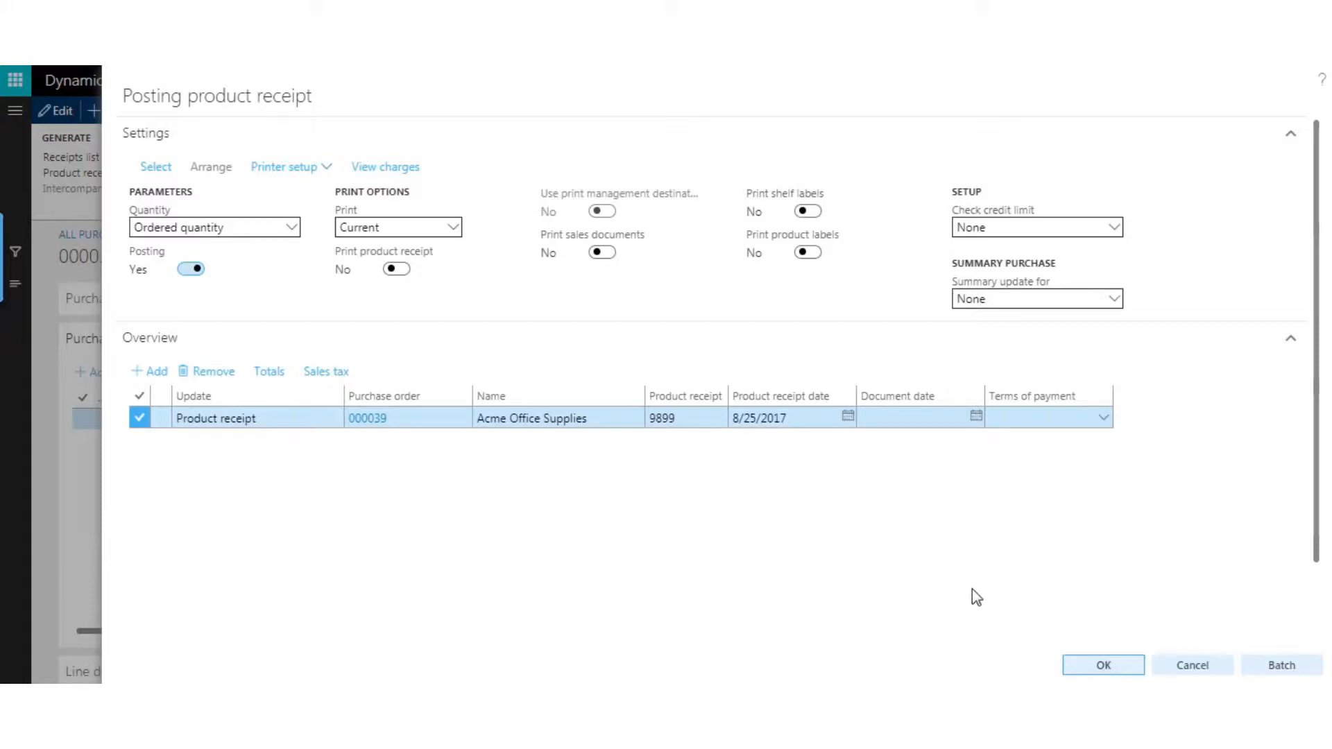
left_click(1098, 667)
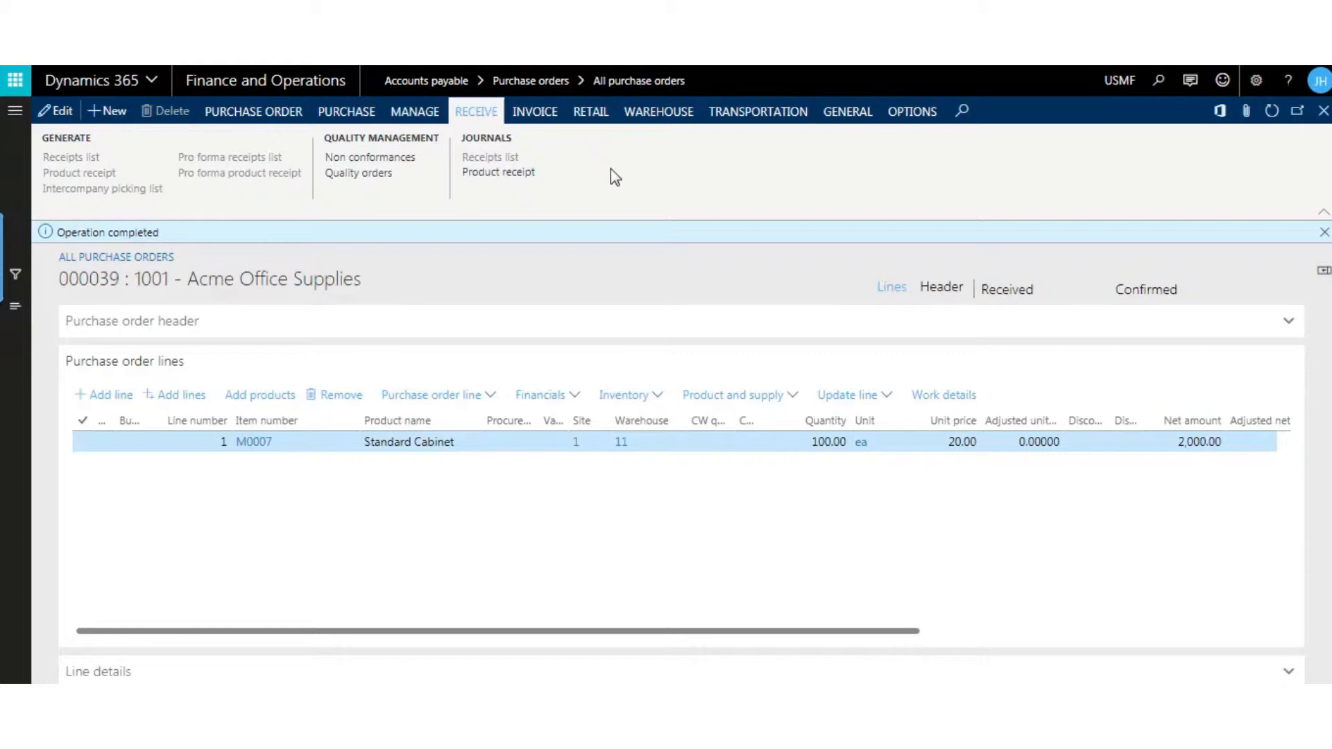
- Generate a vendor invoice from the purchase order, matched to product receipt 9899, and update its match status
left_click(538, 118)
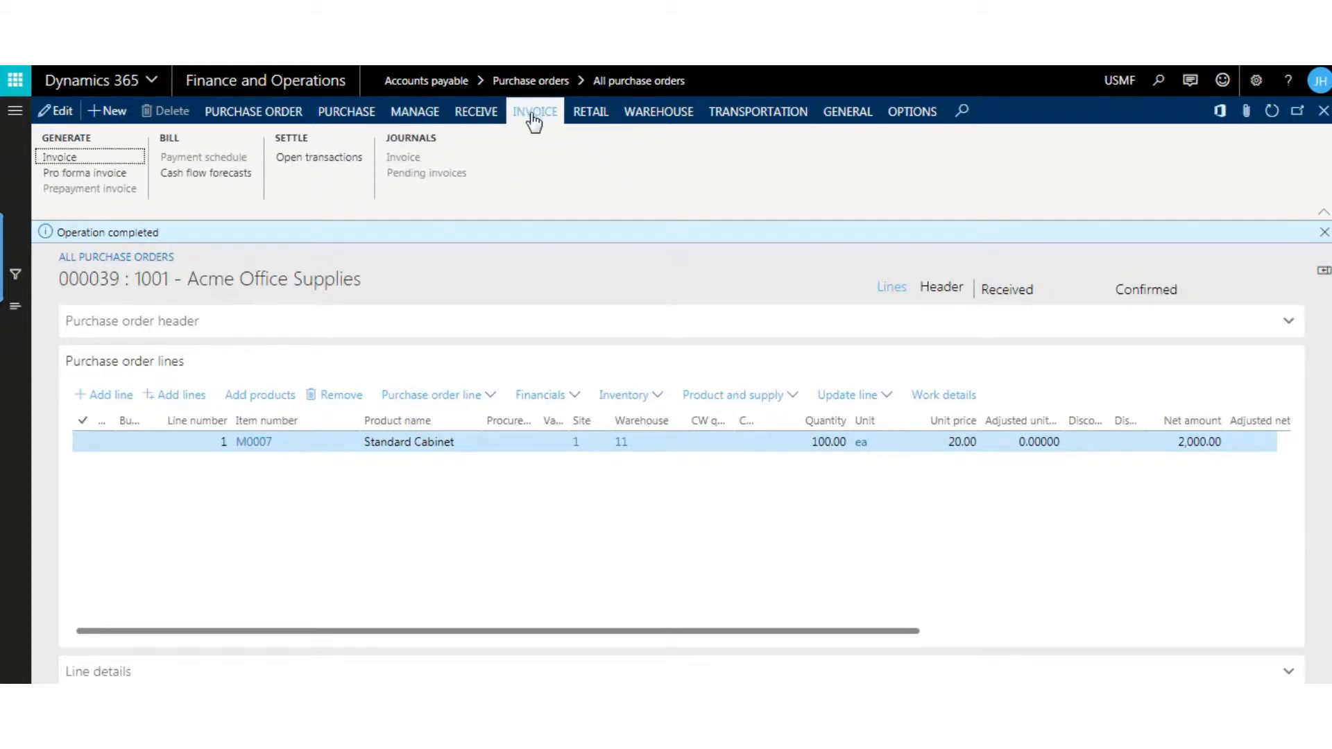
left_click(60, 158)
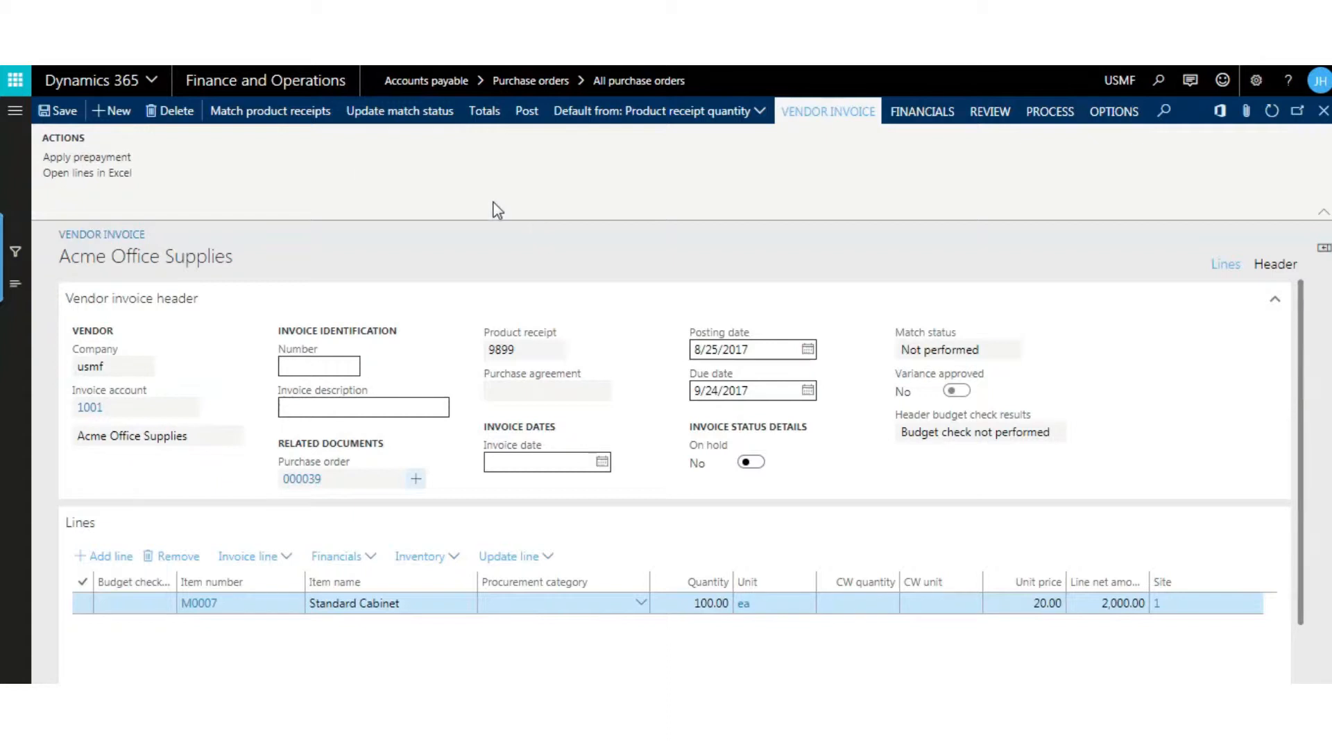
left_click(261, 112)
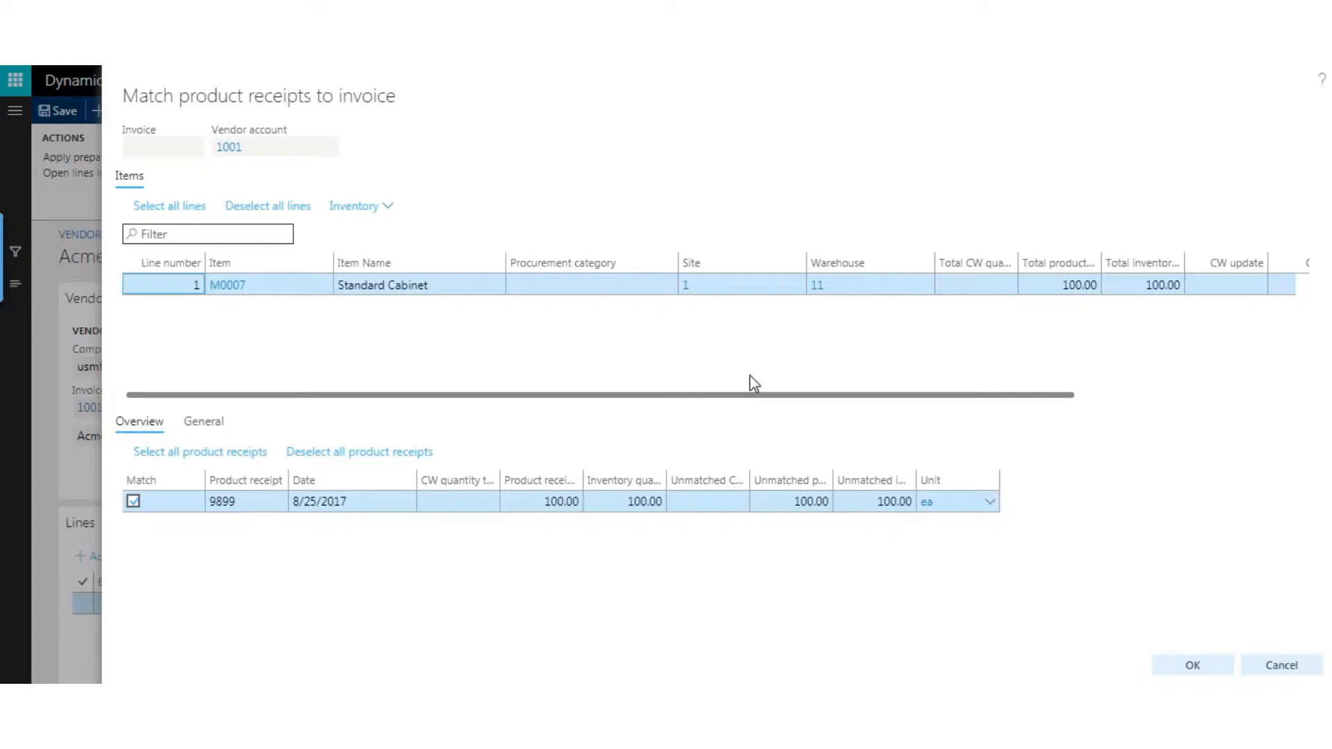
left_click(1191, 666)
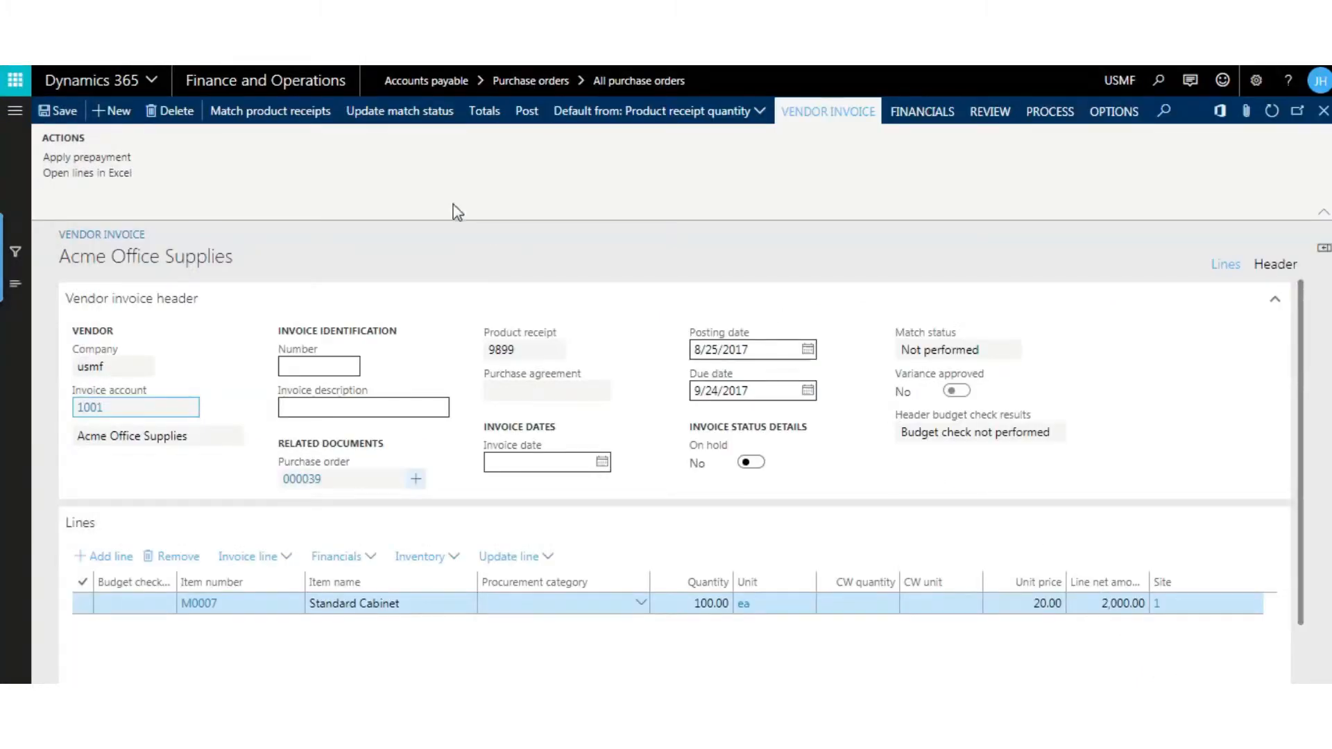
left_click(402, 116)
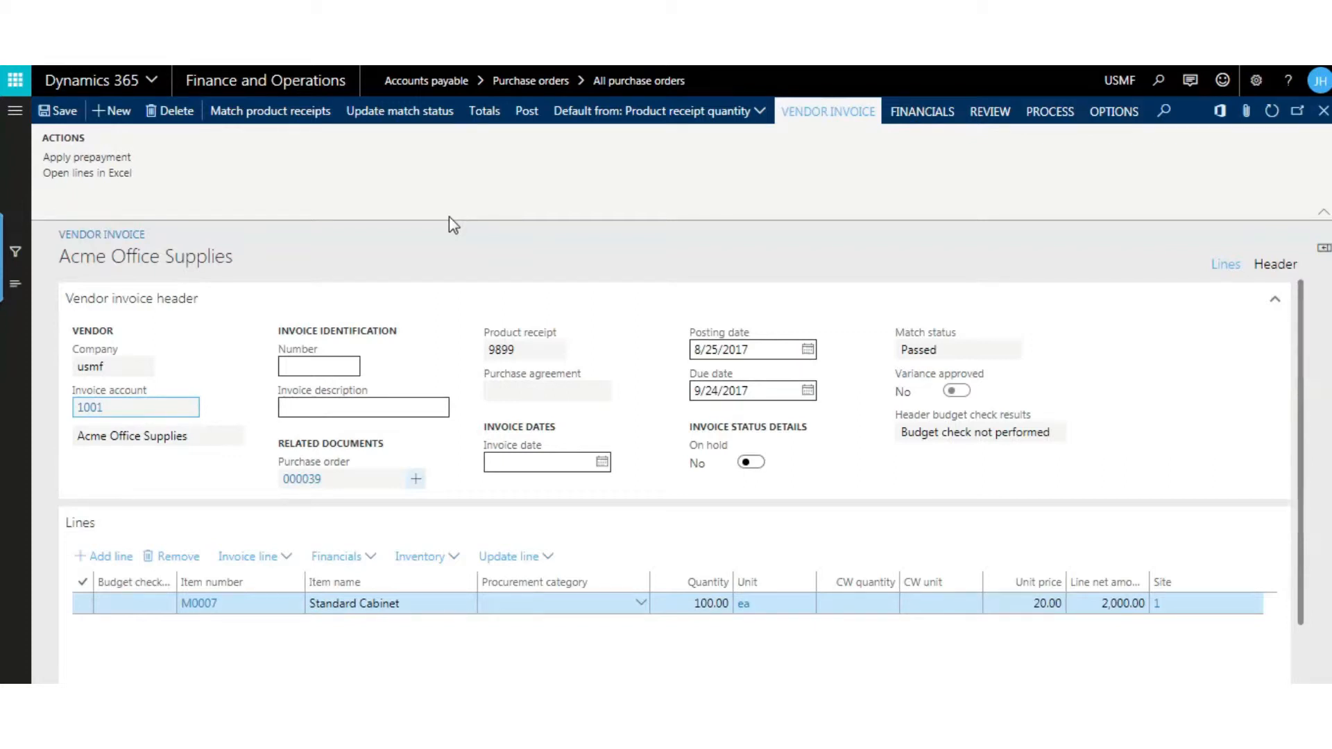
- Identify the vendor invoice with number 4243254 and the description Cabinets
left_click(332, 370)
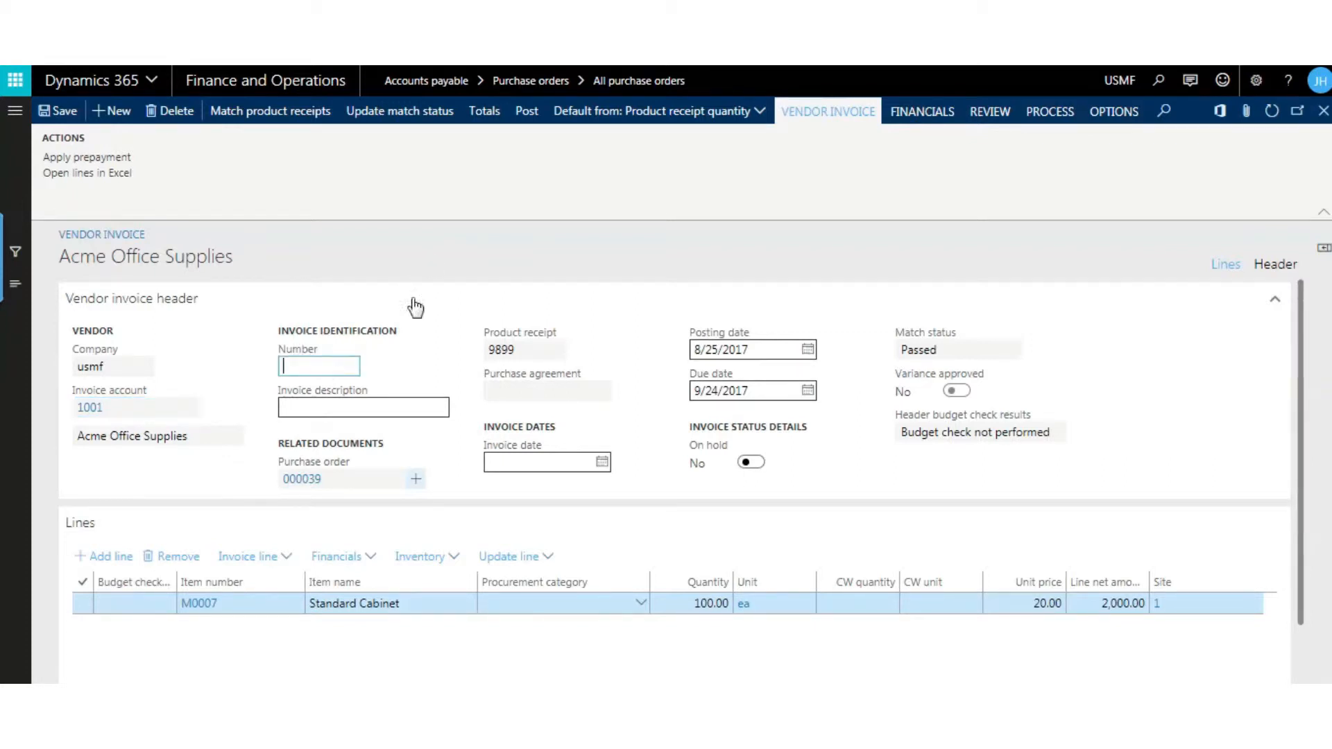
left_click(481, 228)
left_click(323, 368)
type("4243254")
left_click(342, 408)
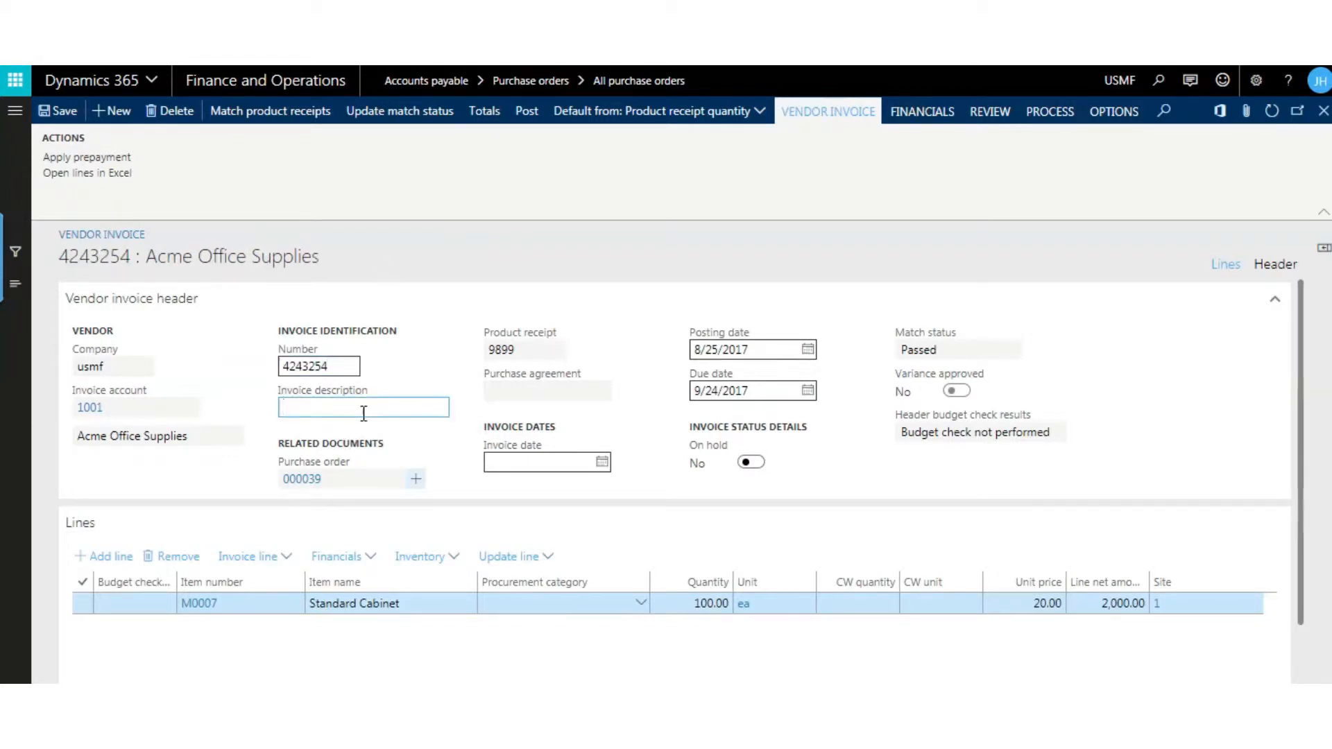
type("Cabinets")
- Set the invoice date of the vendor invoice to 8/9/2017
left_click(548, 470)
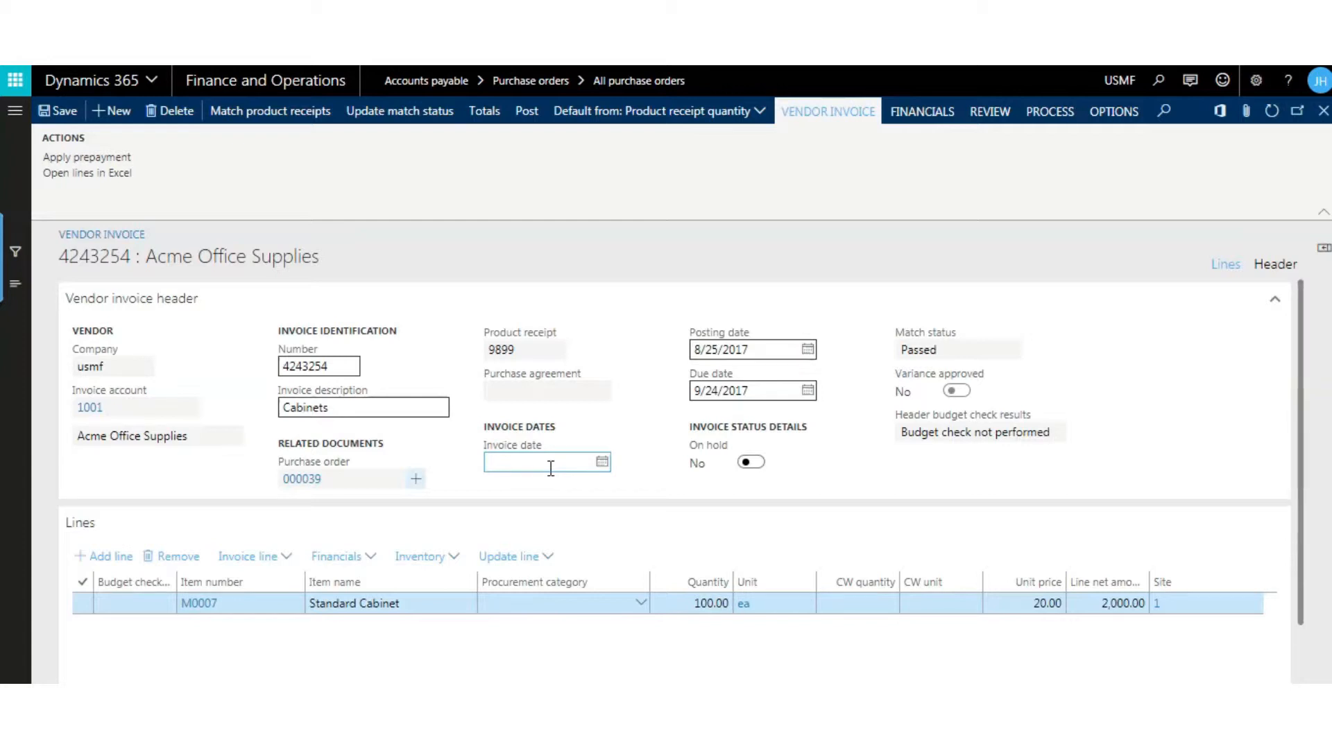
left_click(600, 463)
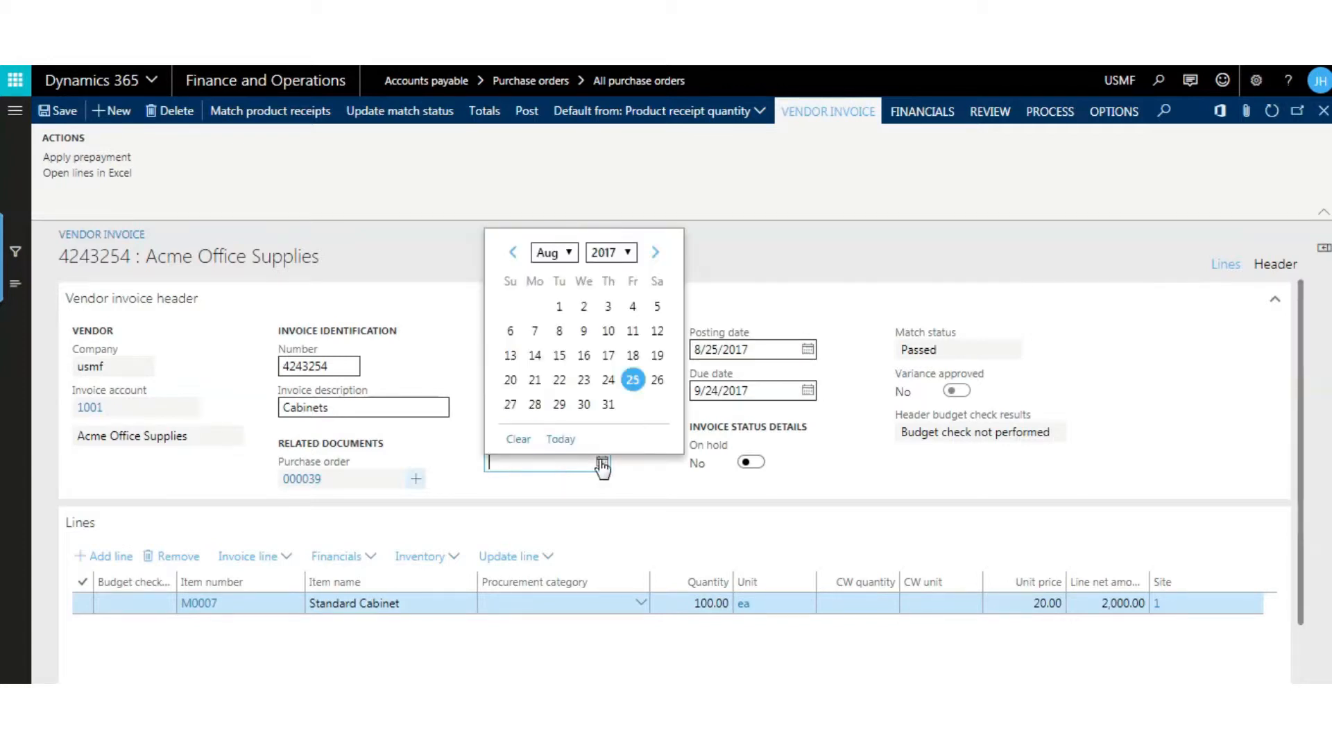
left_click(583, 331)
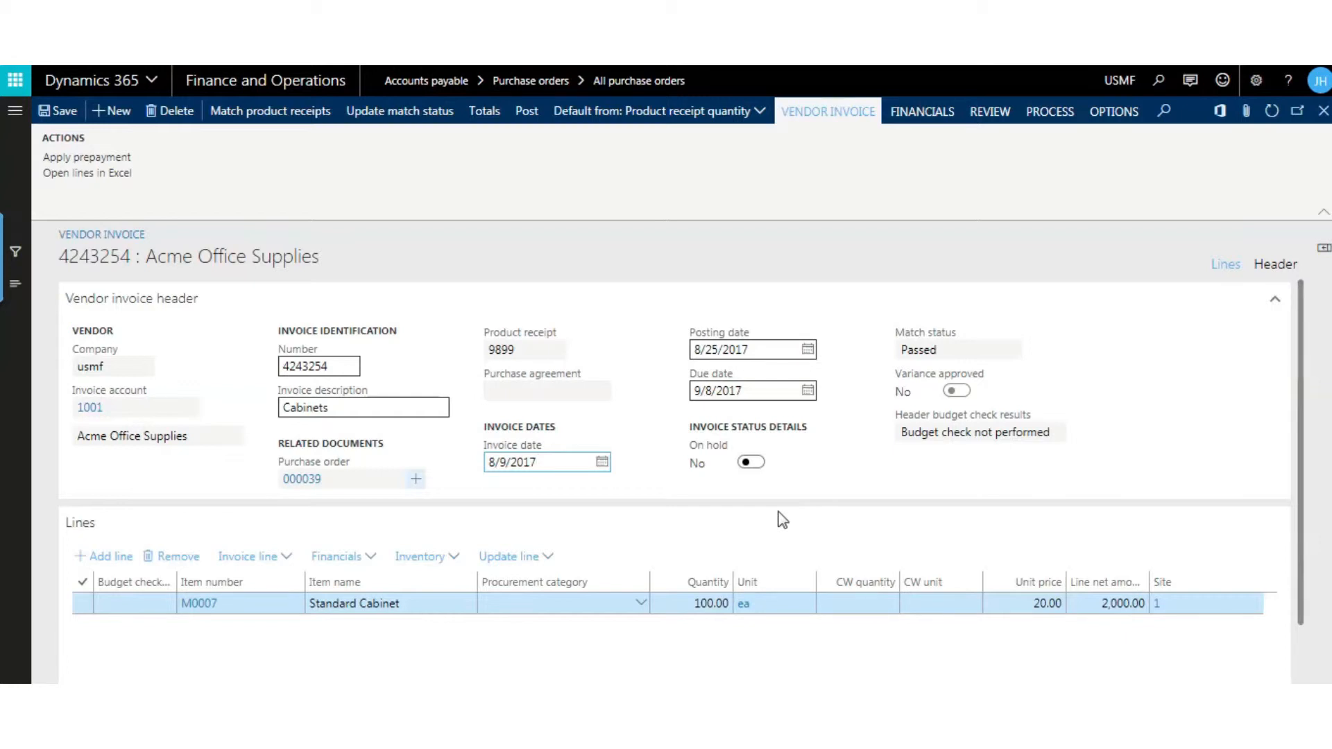
- Set the Standard Cabinet line's unit price to 22.00 and update the invoice's match status again
left_click(1010, 604)
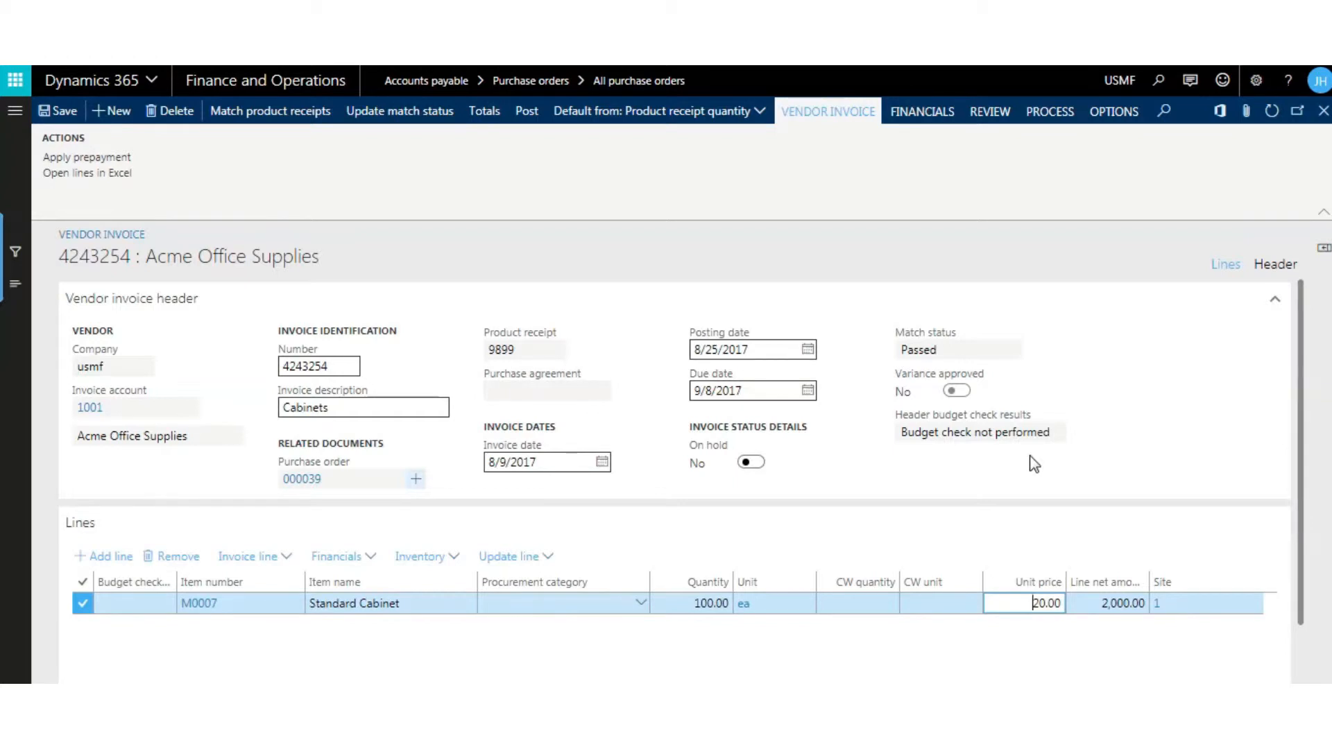
left_click(1037, 603)
key("Delete")
type("2")
key("Tab")
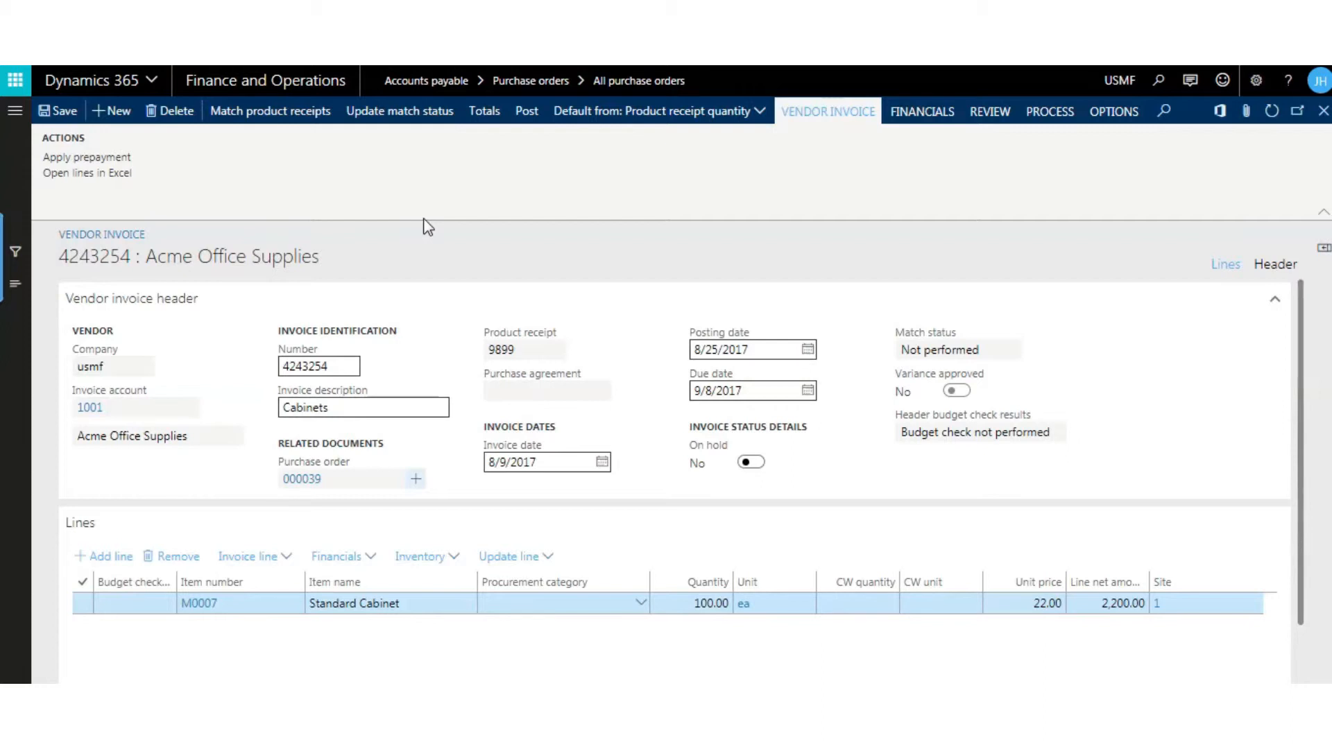
left_click(404, 118)
- Review the invoice's matching details, comparing the invoice line prices with the purchase order, and close them
left_click(983, 113)
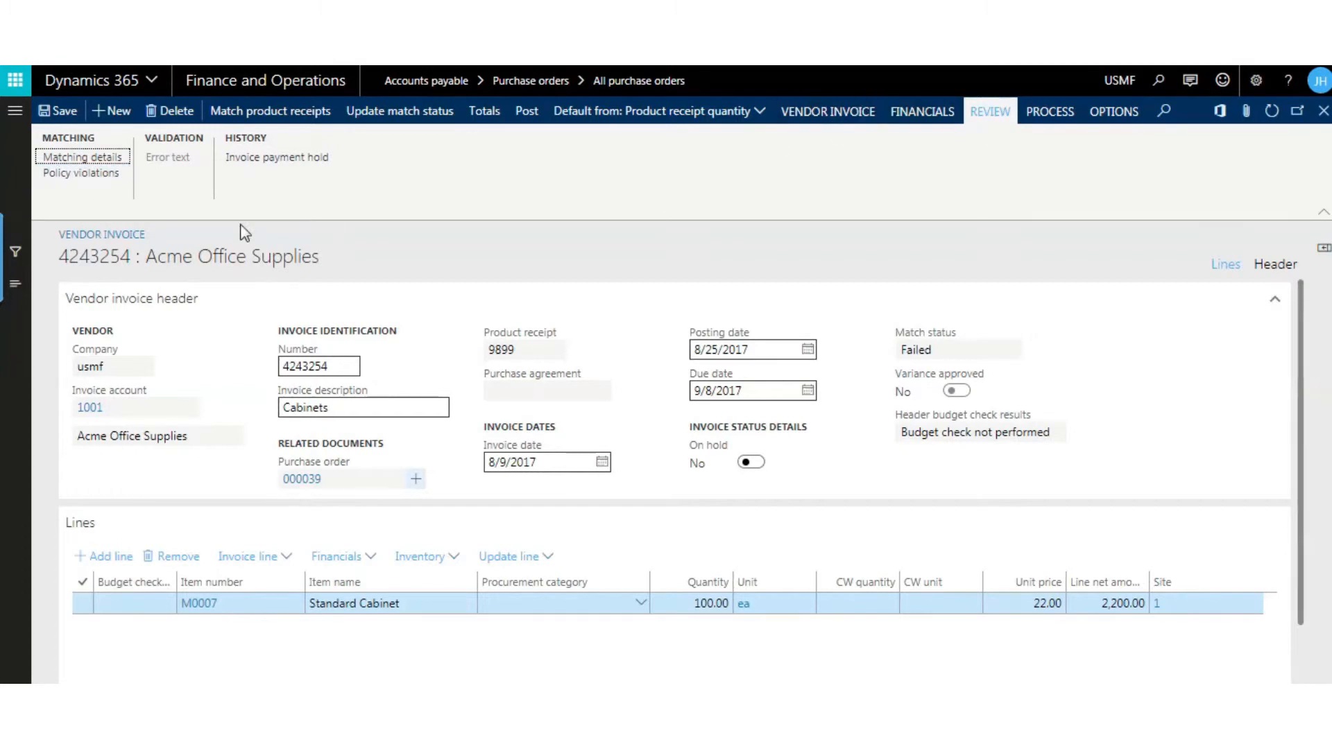
left_click(84, 158)
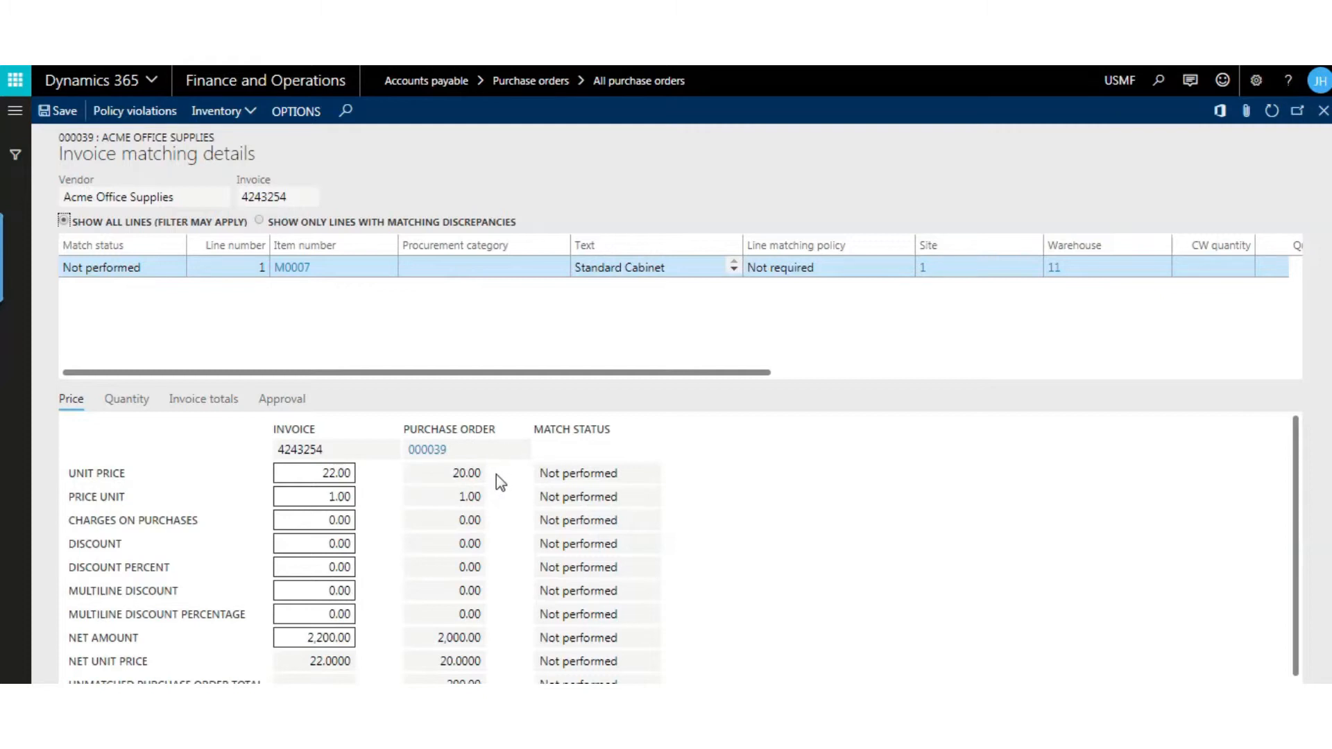
left_click(1322, 113)
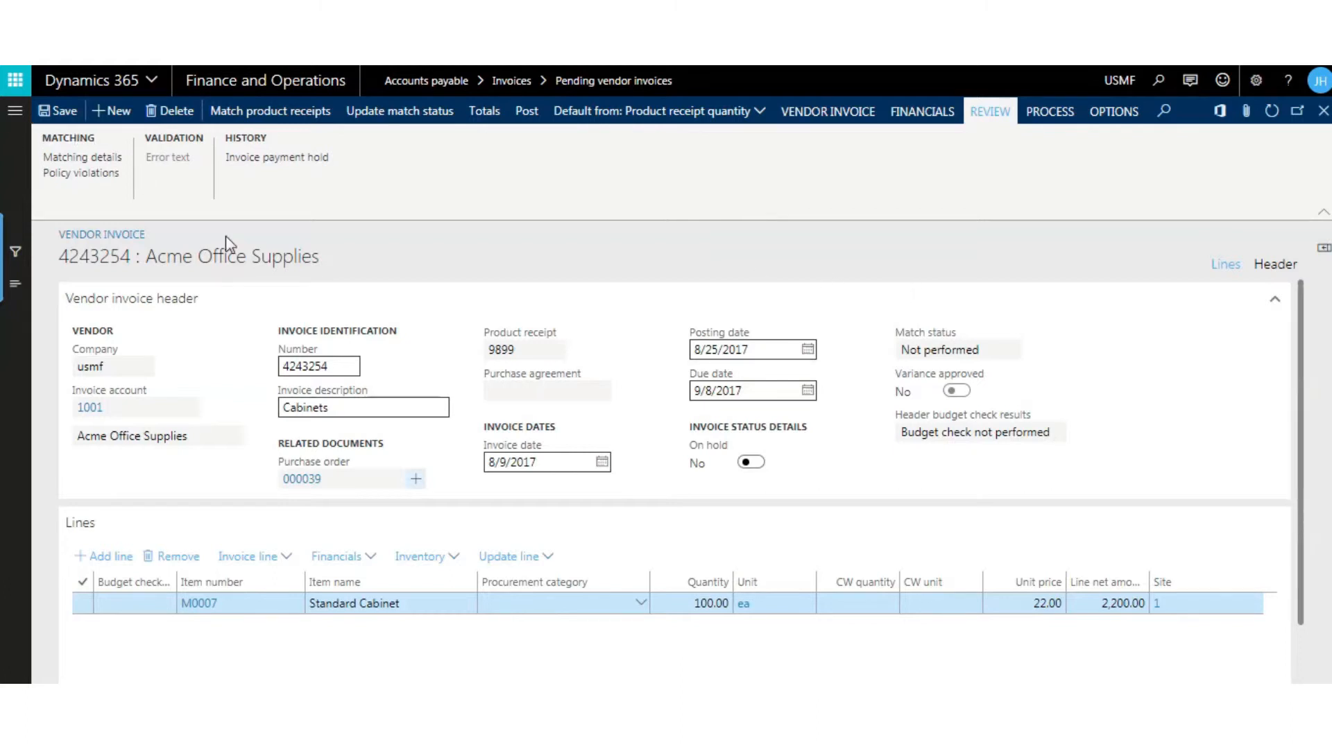
- Enable automatic updates of the invoice header match status in the invoice validation settings of the Accounts payable parameters
left_click(14, 111)
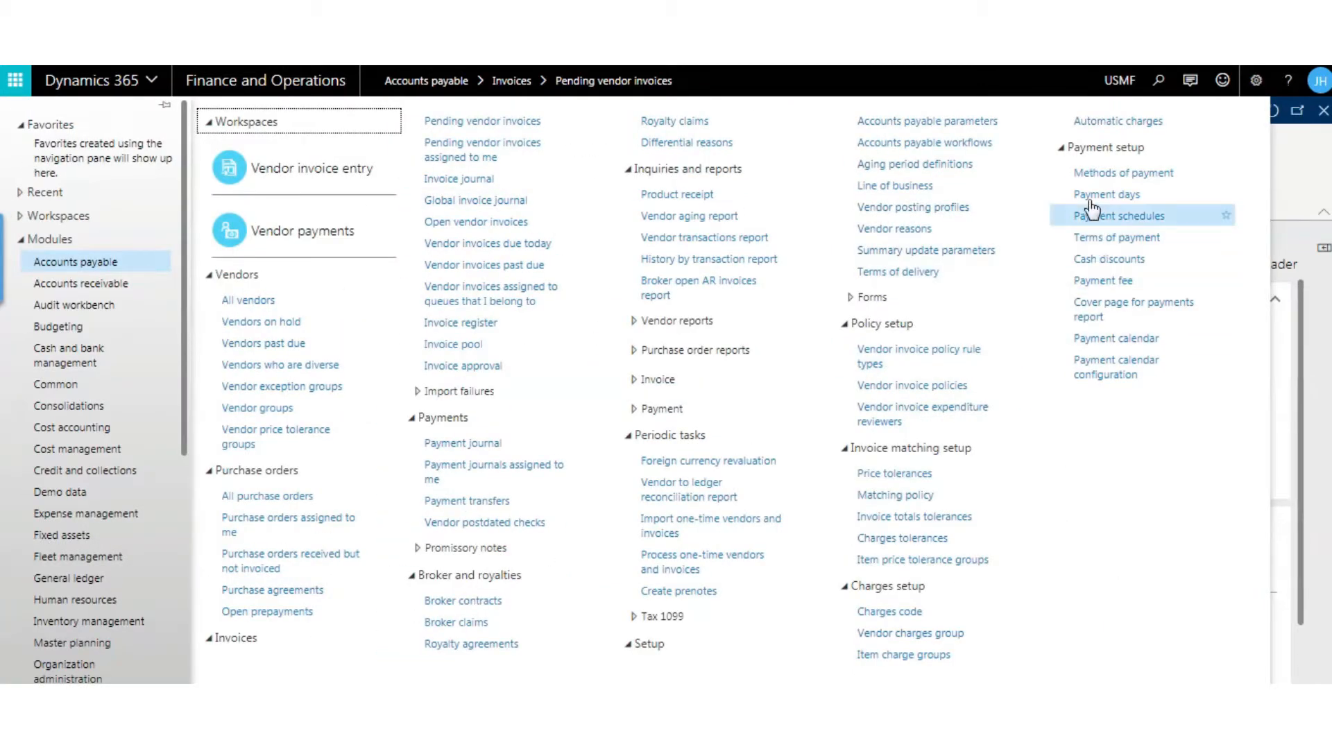
left_click(948, 122)
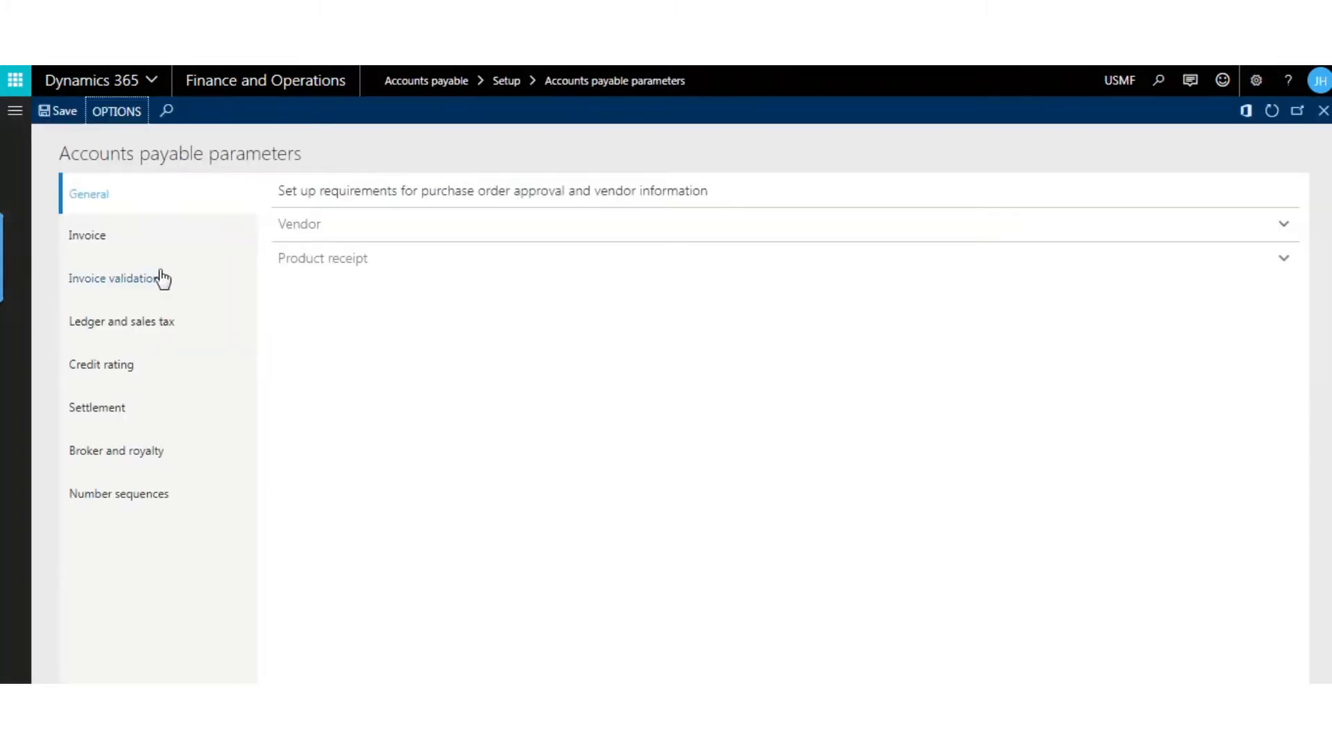
left_click(152, 280)
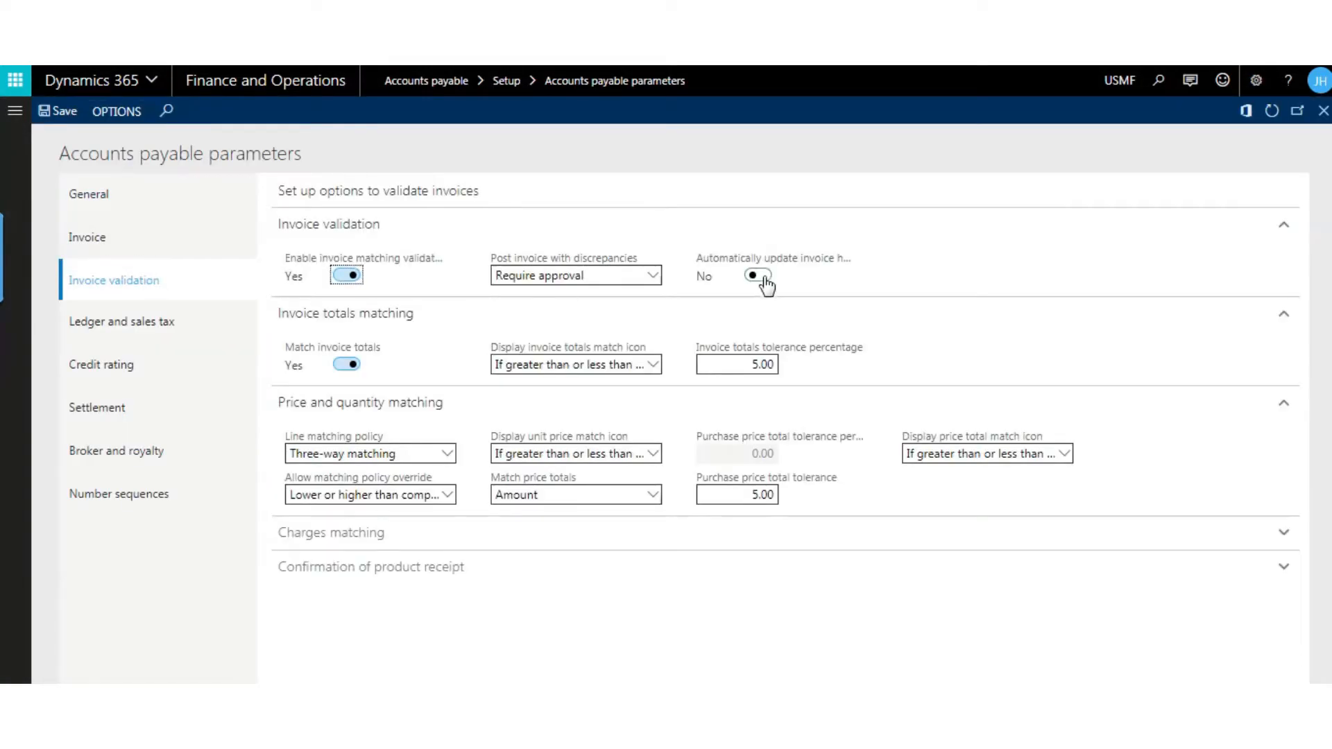
left_click(757, 276)
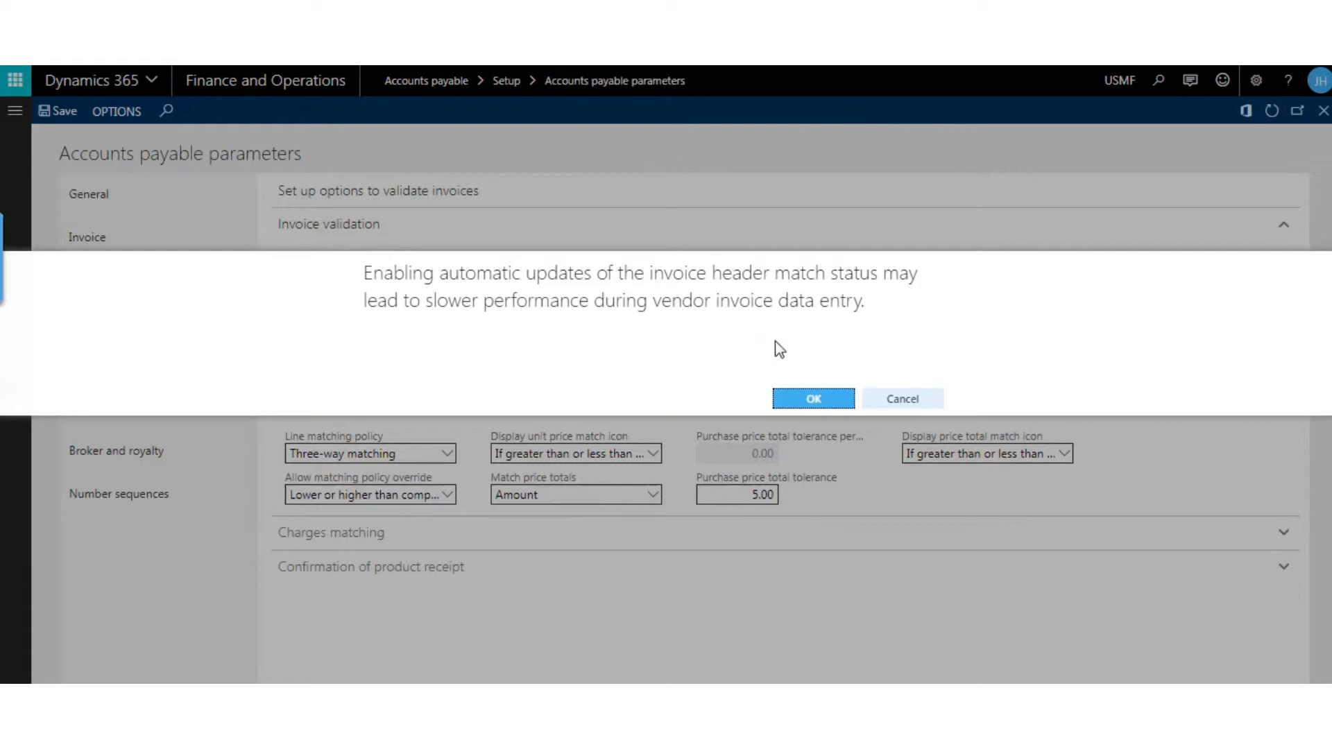
left_click(812, 400)
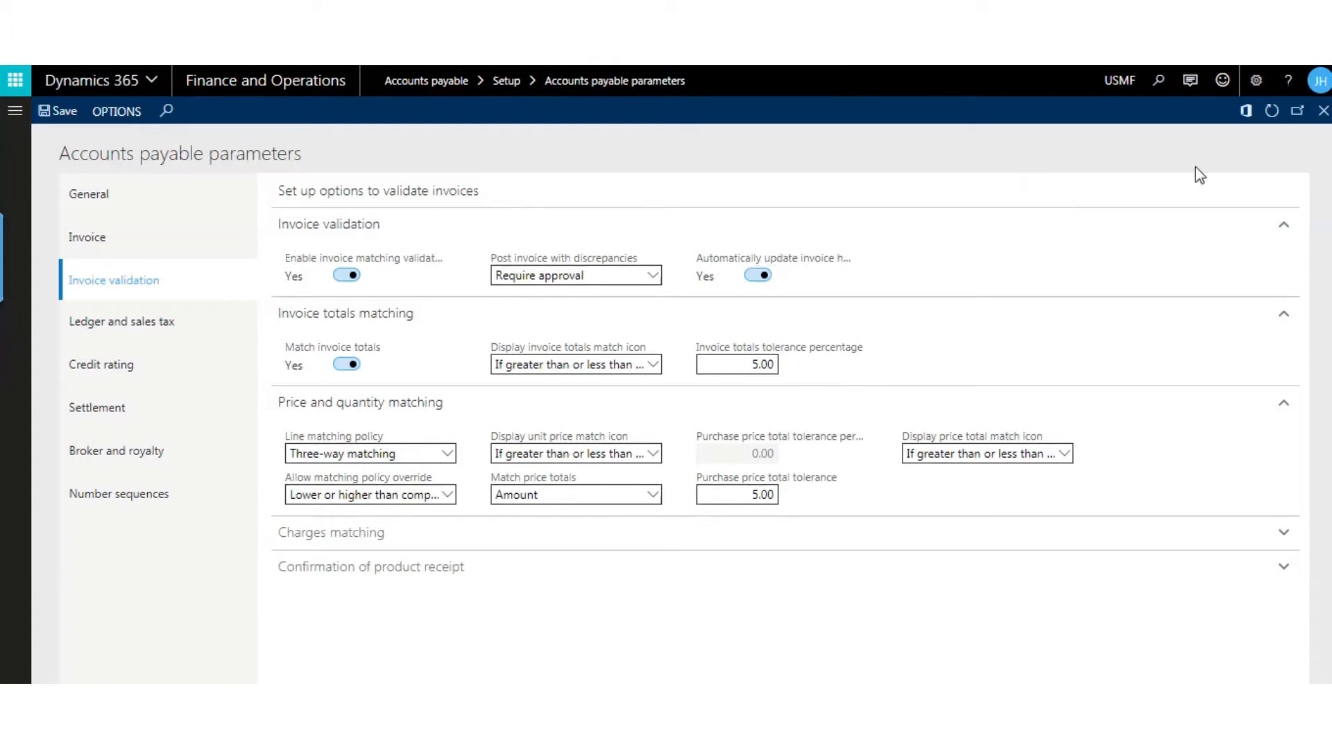
left_click(1323, 112)
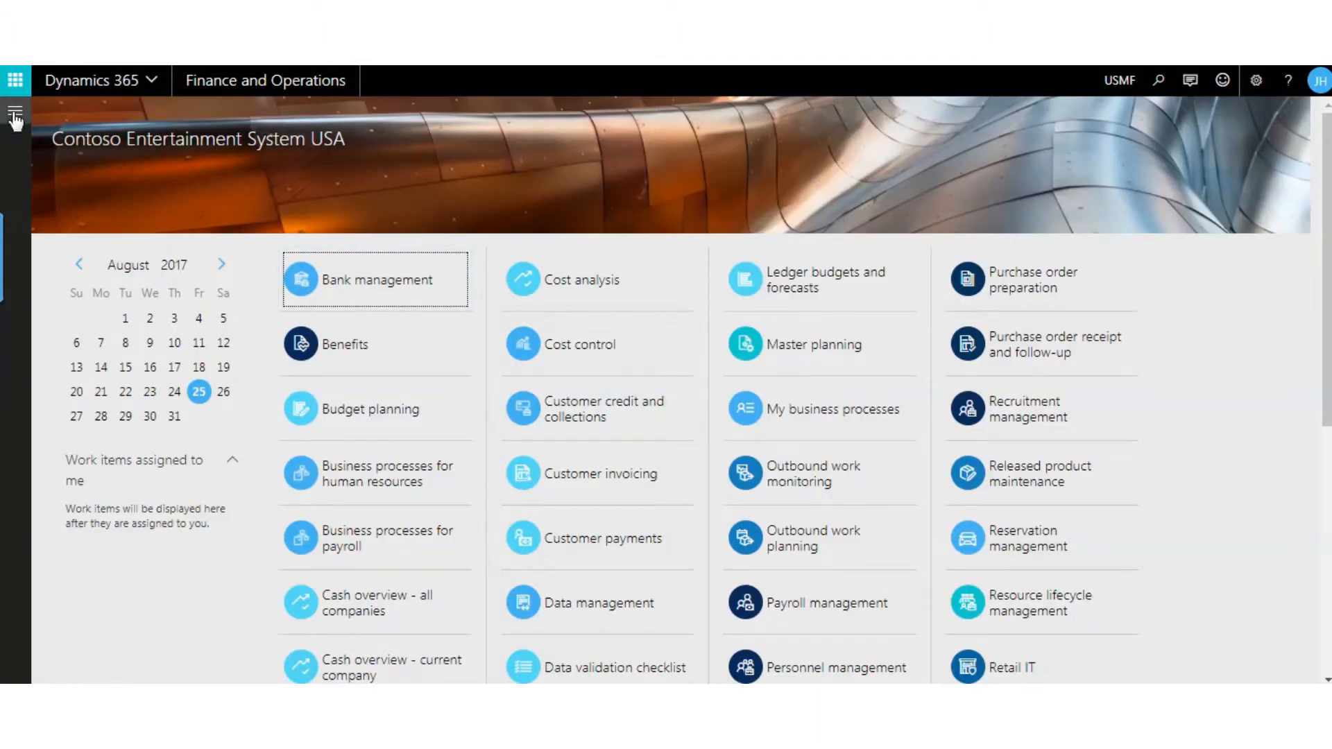
- Reopen the pending Acme Office Supplies vendor invoice and refresh it to check its match status
left_click(624, 58)
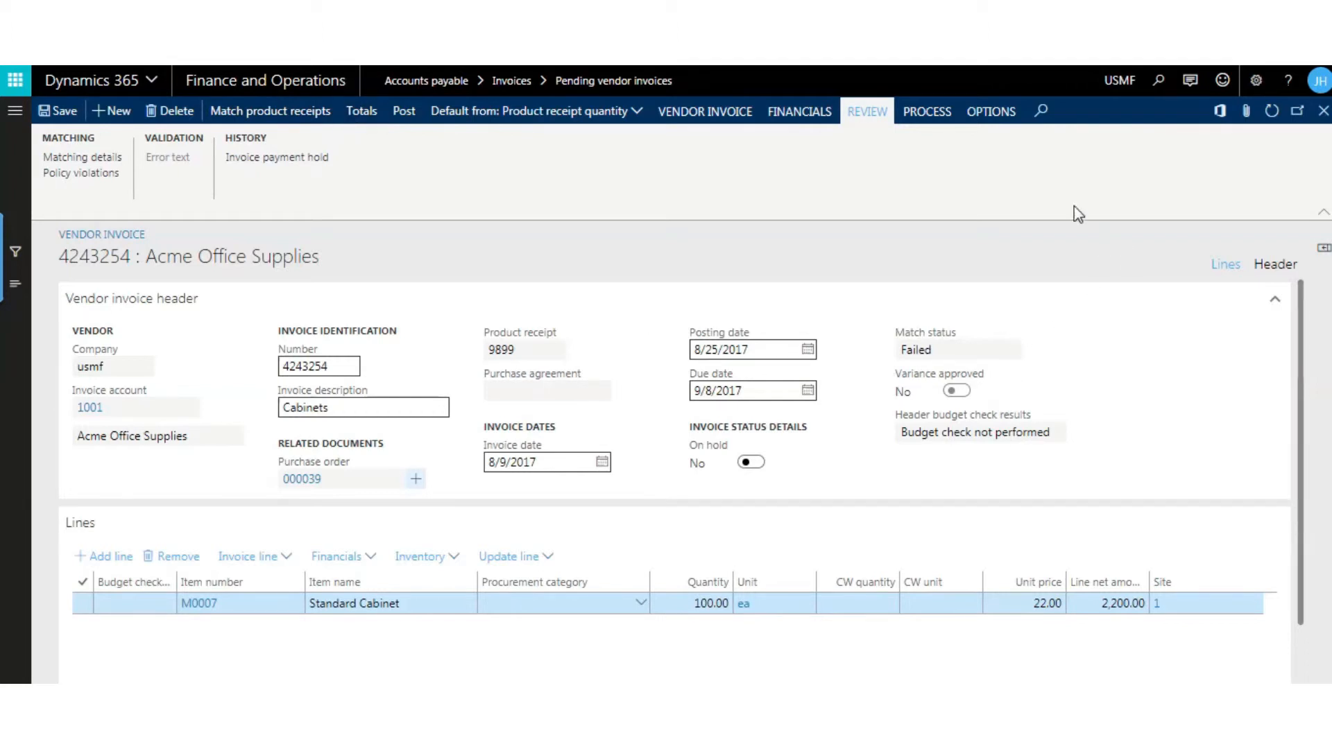
left_click(1271, 111)
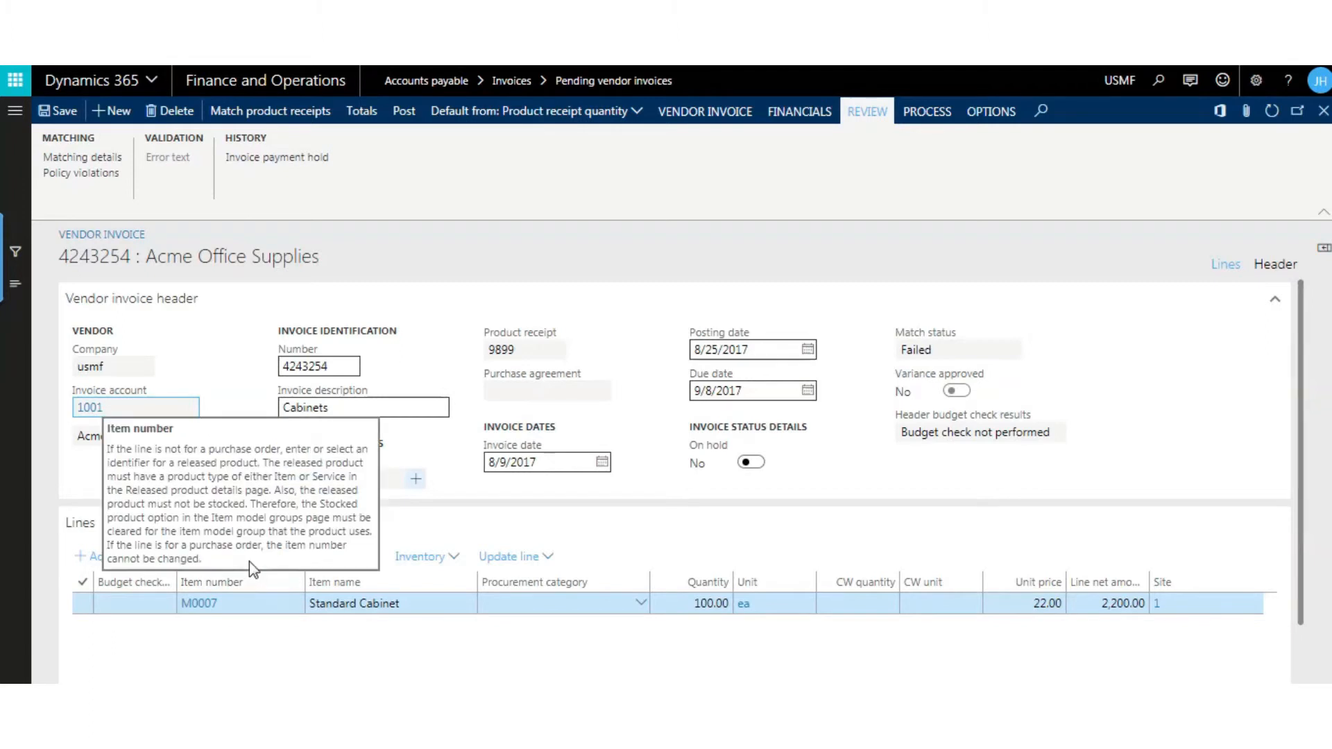
- Review the Standard Cabinet line's matching details for price, quantity and invoice totals, and close them
left_click(239, 560)
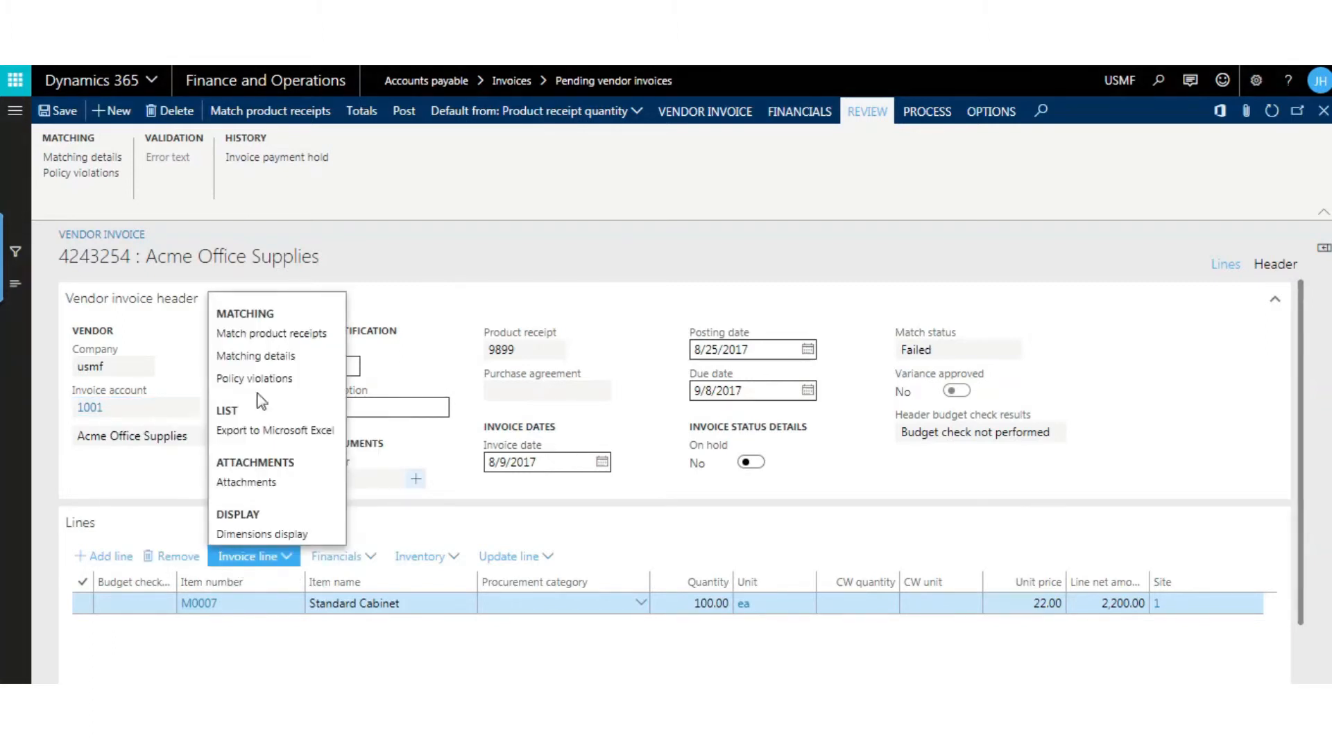
left_click(267, 357)
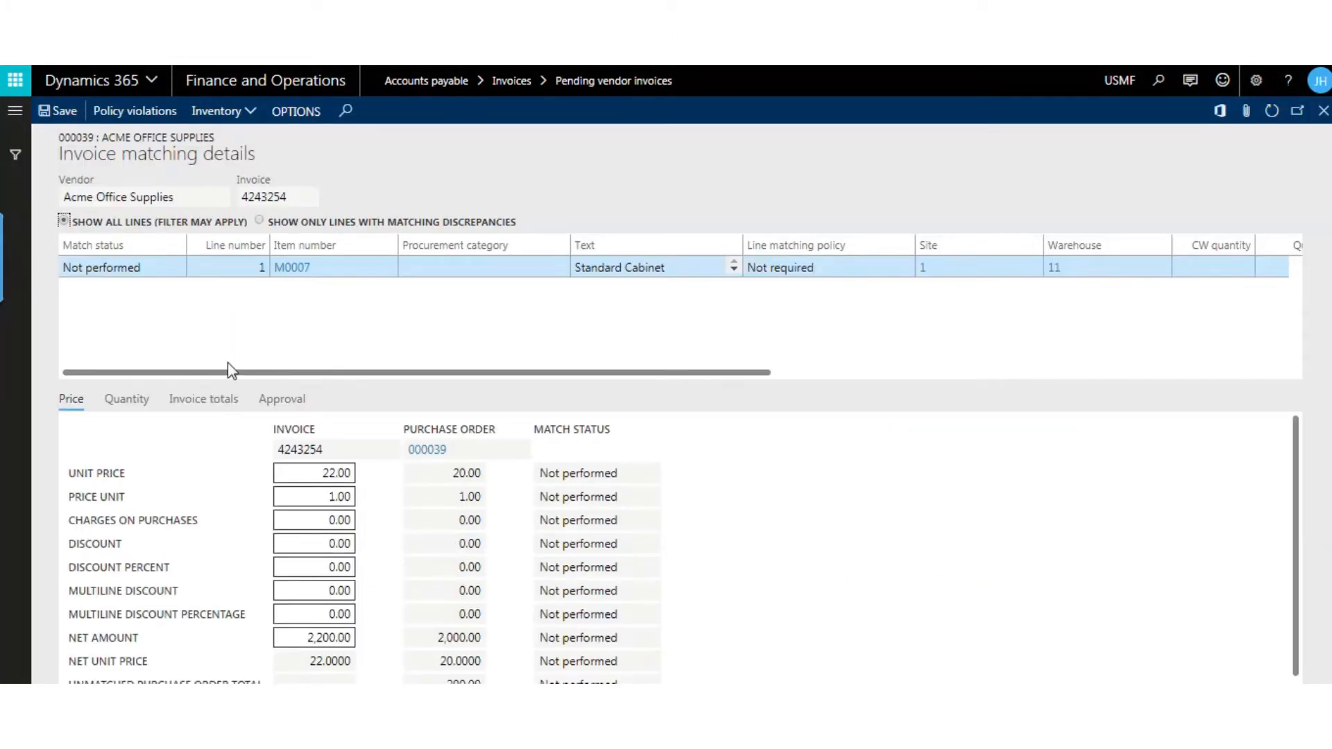
left_click_drag(261, 375, 309, 351)
scroll(216, 462, "down", 1)
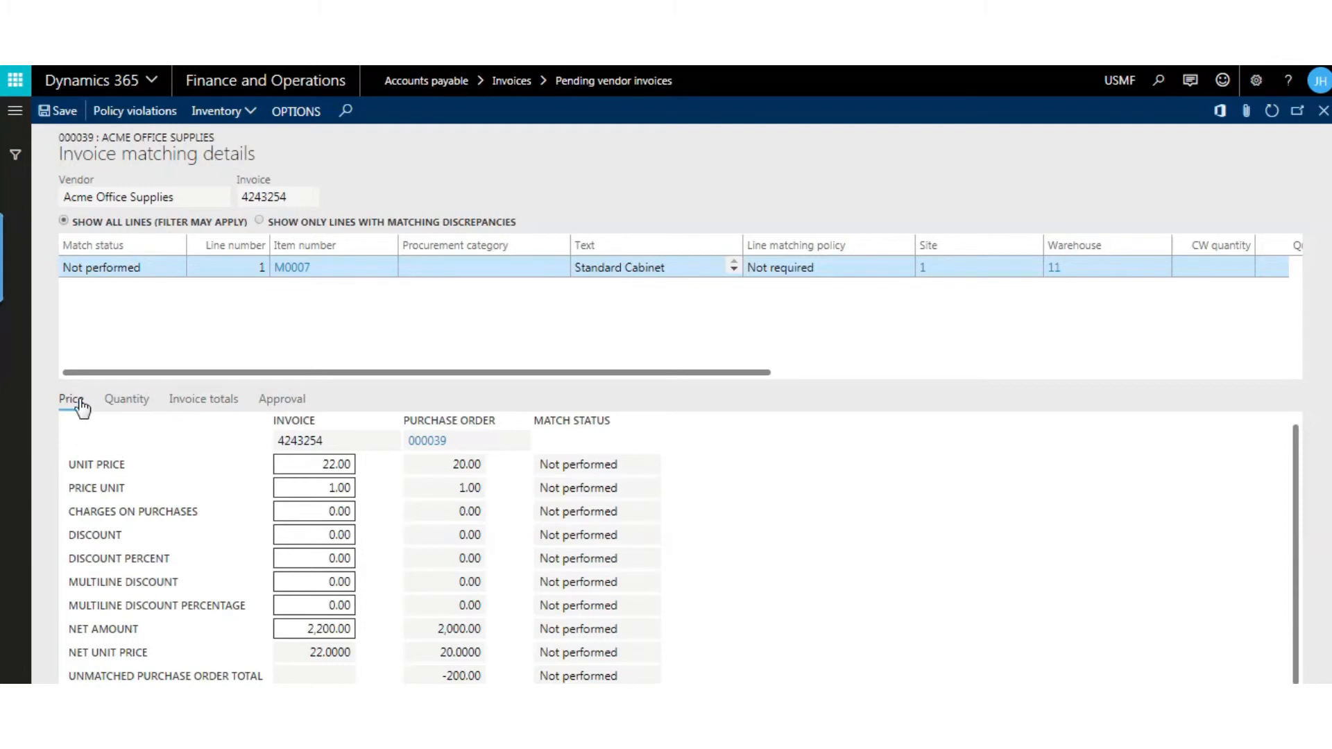
left_click(126, 401)
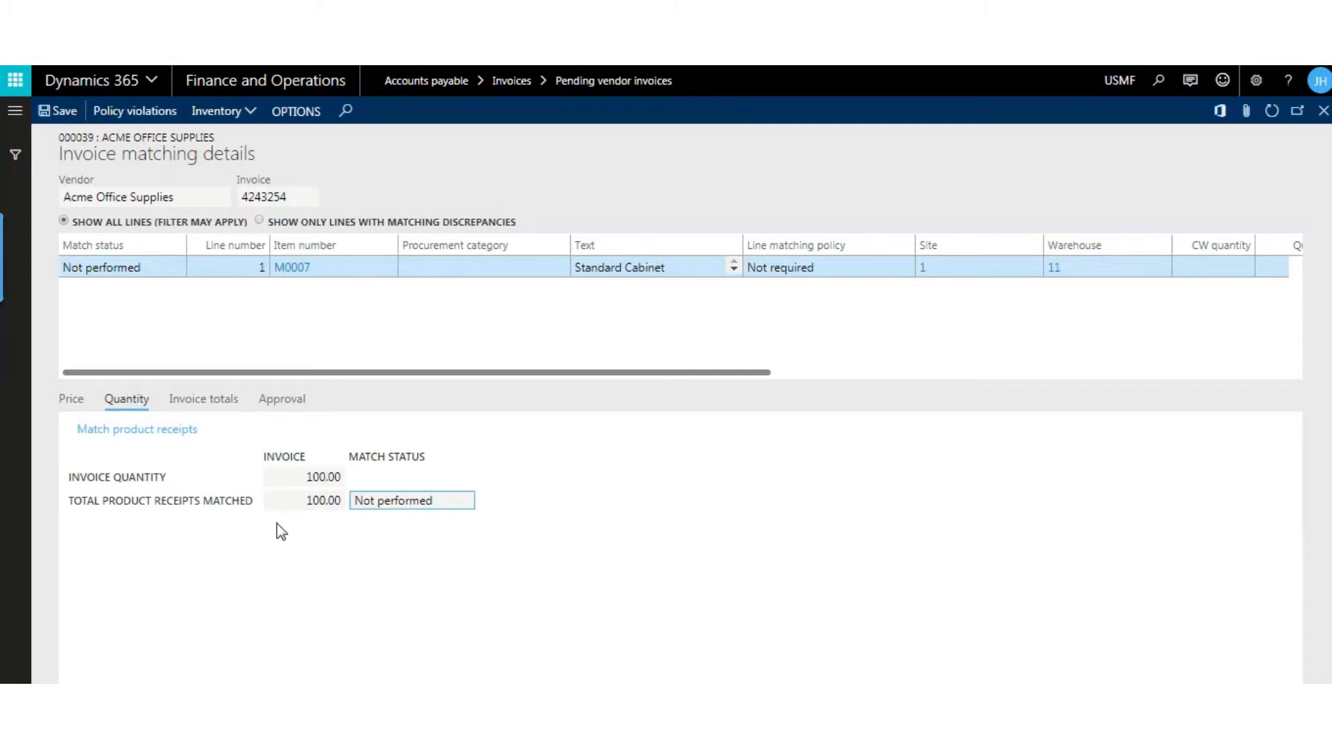
left_click(224, 402)
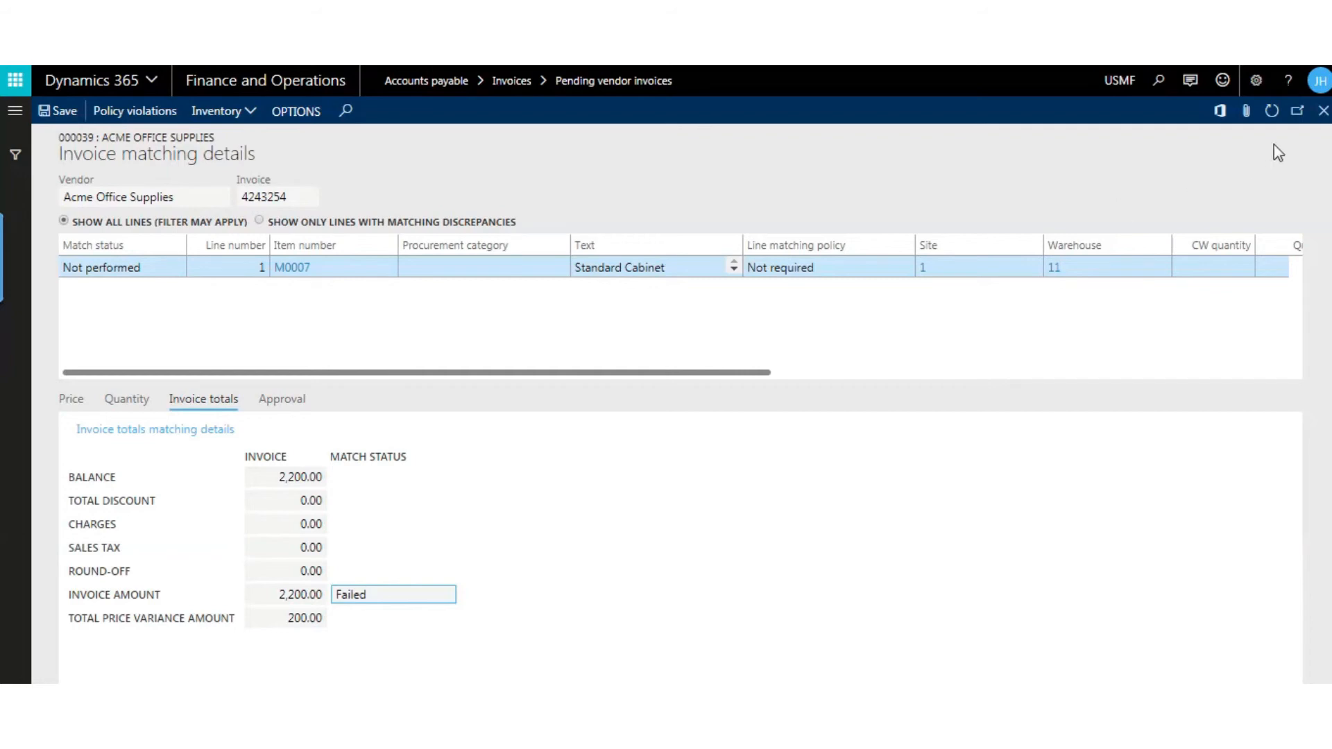
left_click(1322, 111)
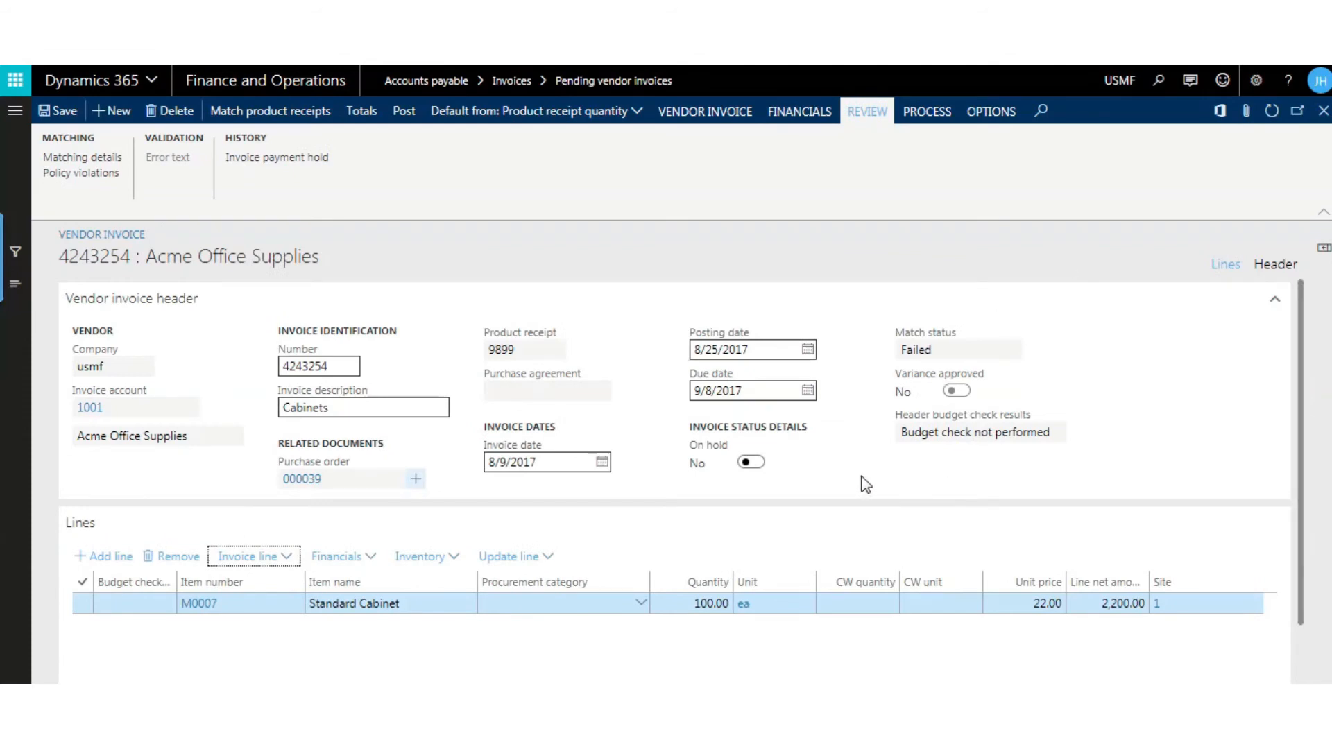
- Put the vendor invoice on hold and release it again
left_click(752, 464)
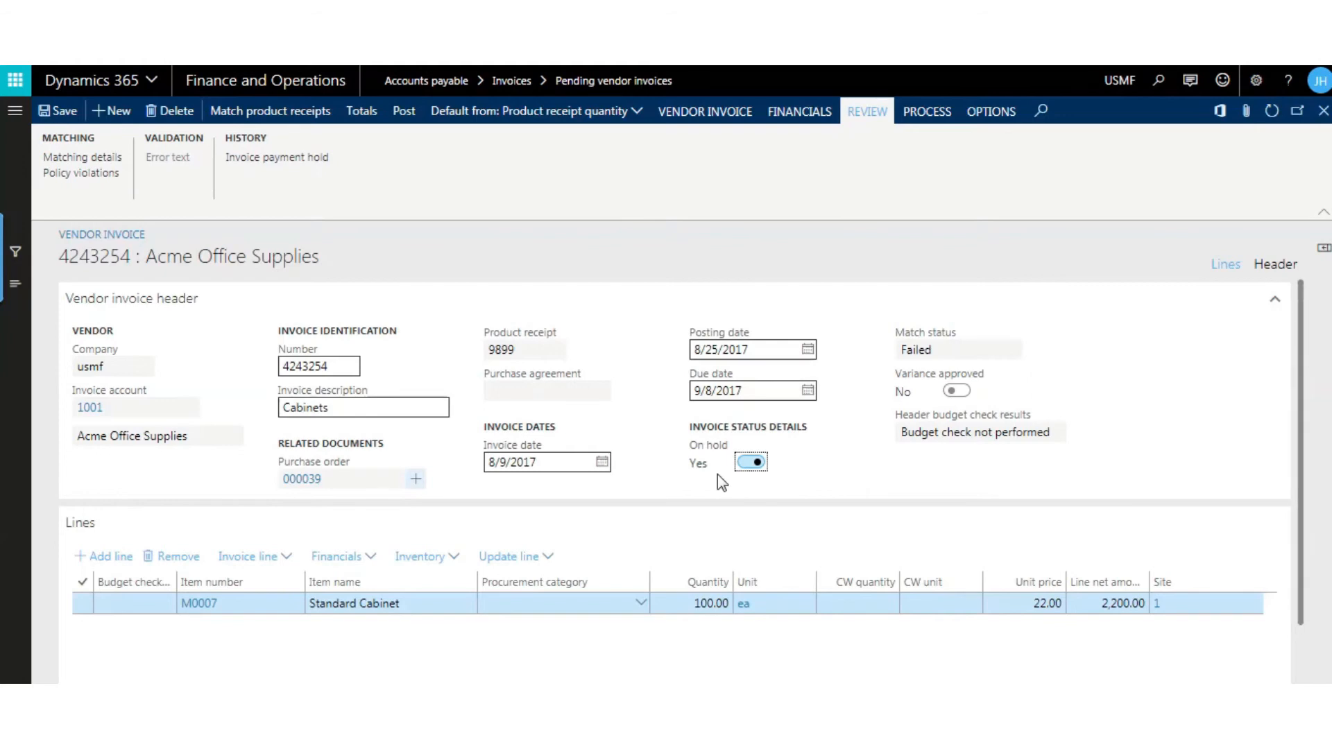
left_click(748, 466)
- Approve posting with matching discrepancies in the invoice line's matching details, with the comment "Match Approved", and close the details
left_click(244, 562)
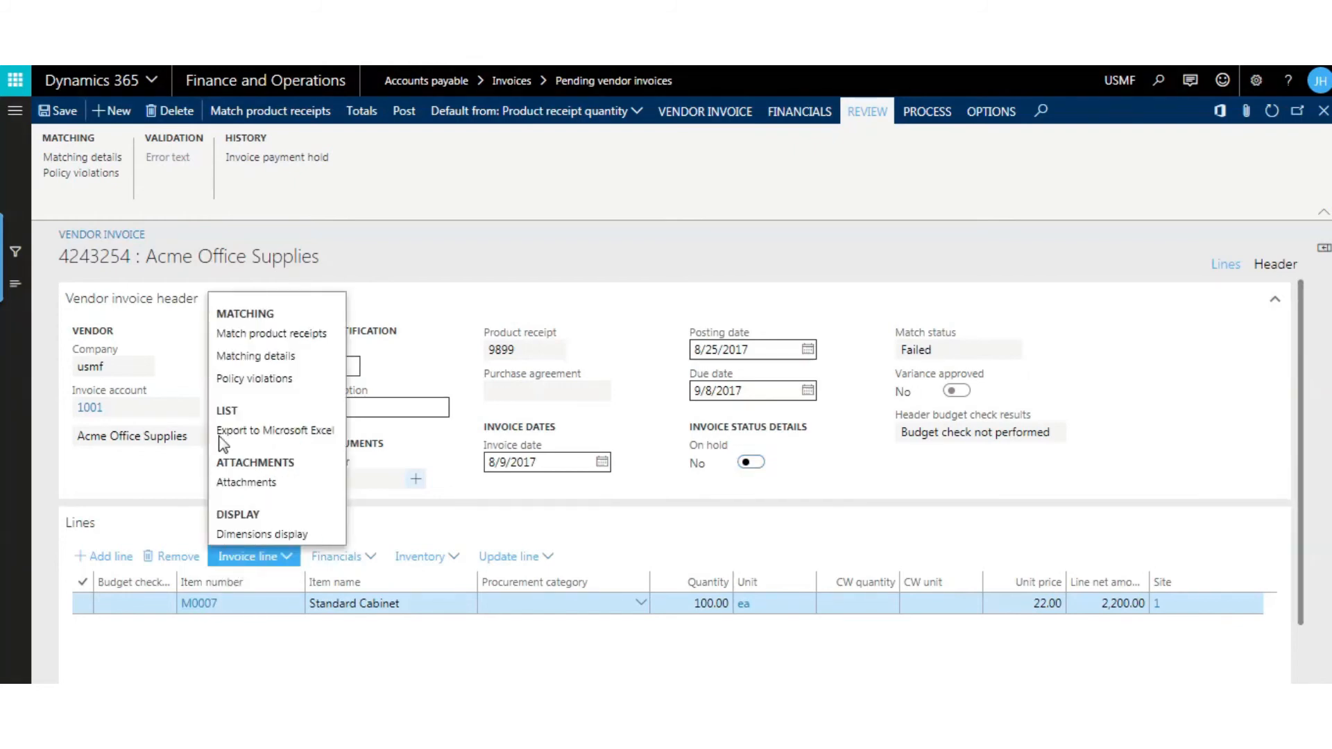
left_click(241, 356)
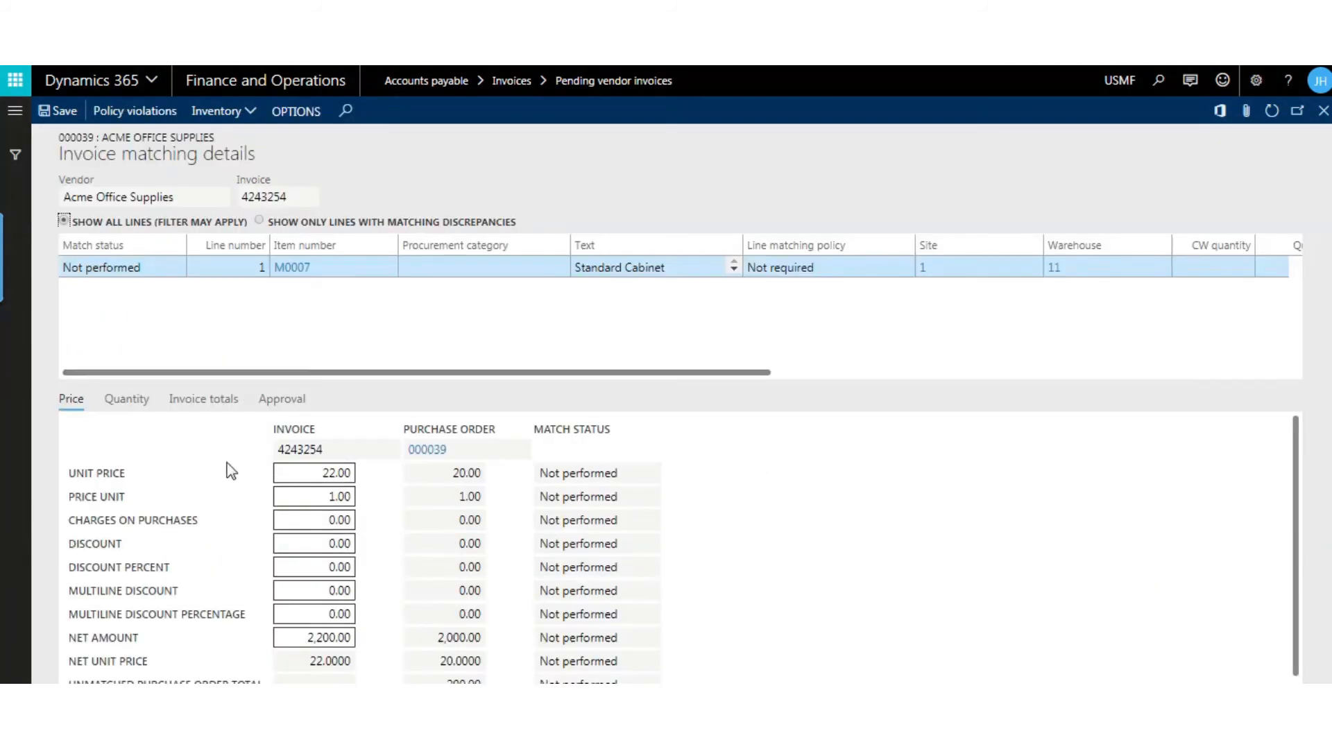
left_click(281, 406)
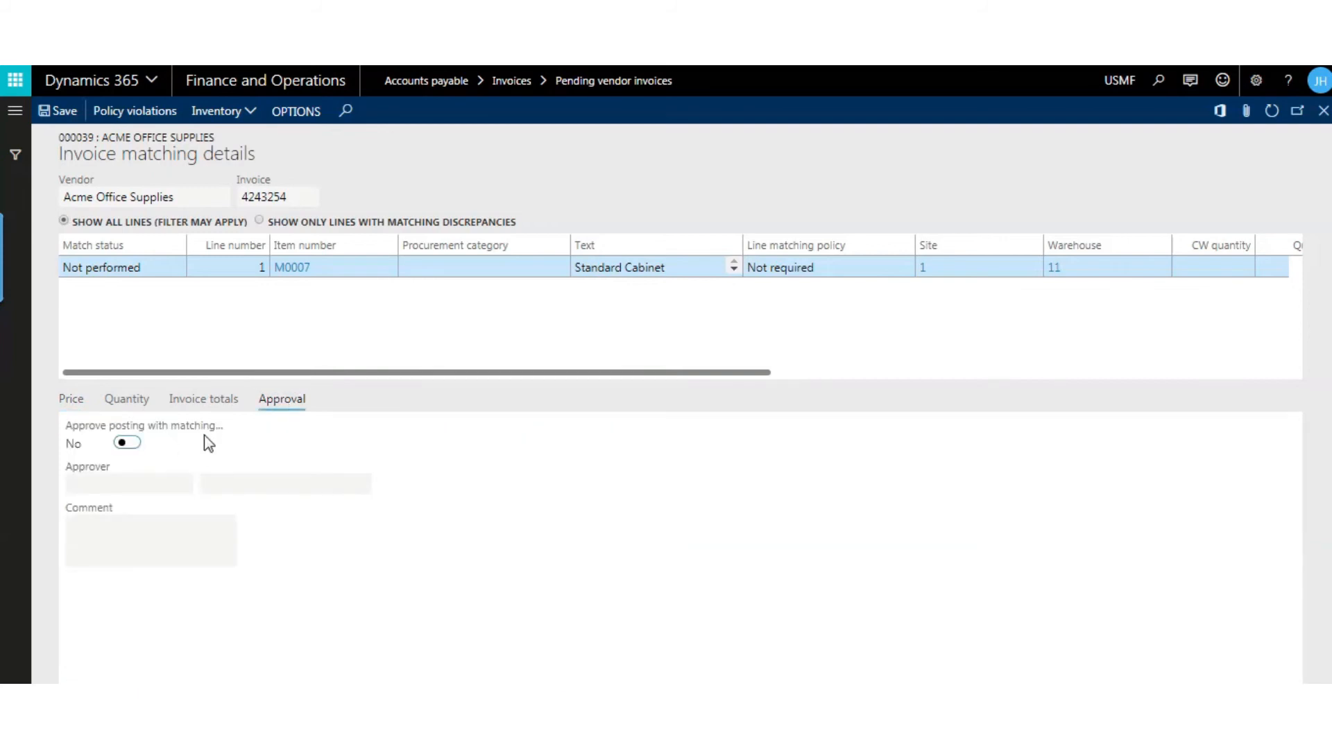
left_click(132, 446)
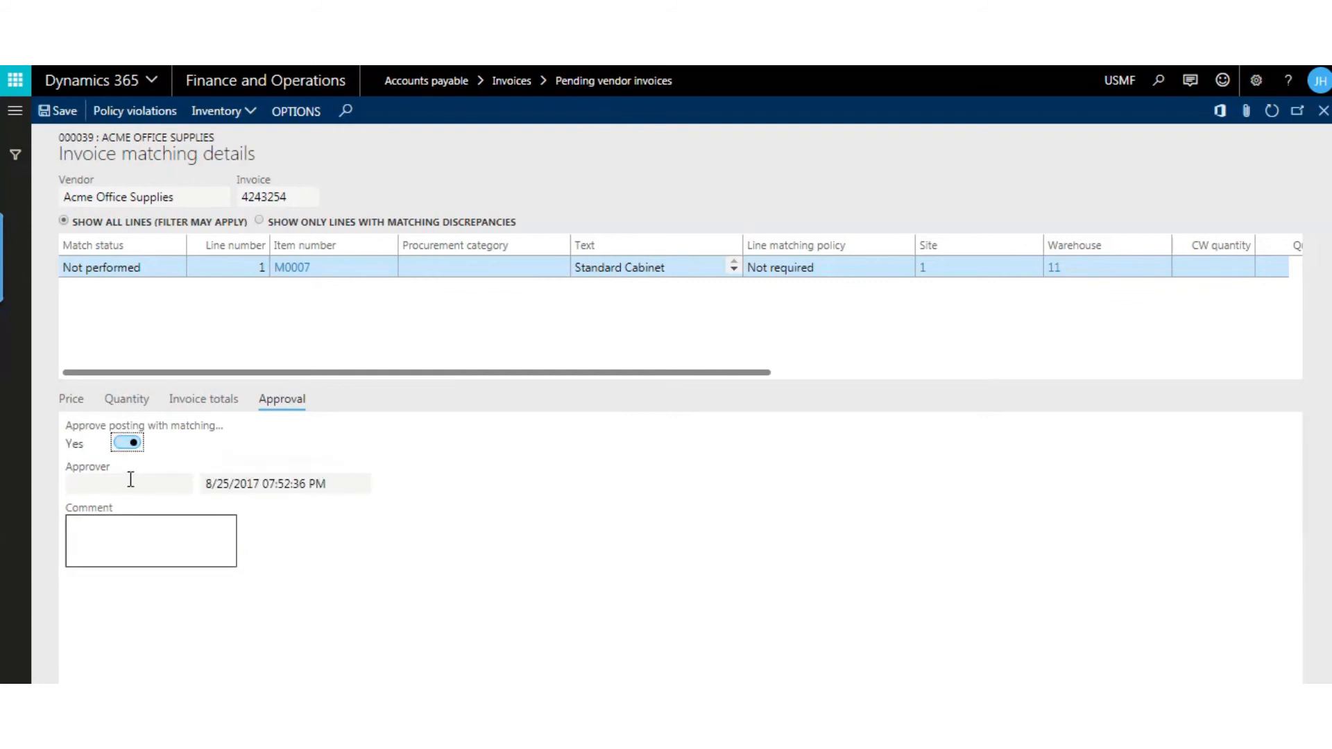
left_click(147, 532)
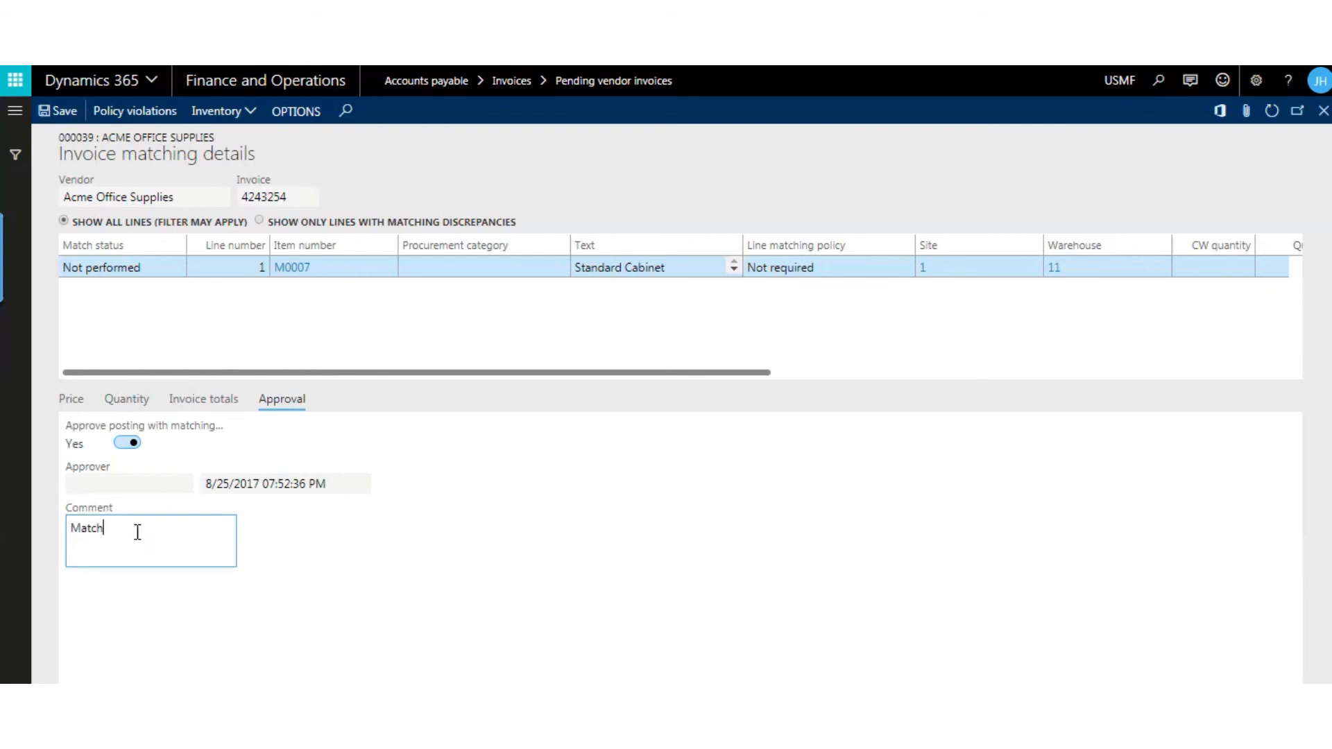
type("Match Approved")
left_click(359, 523)
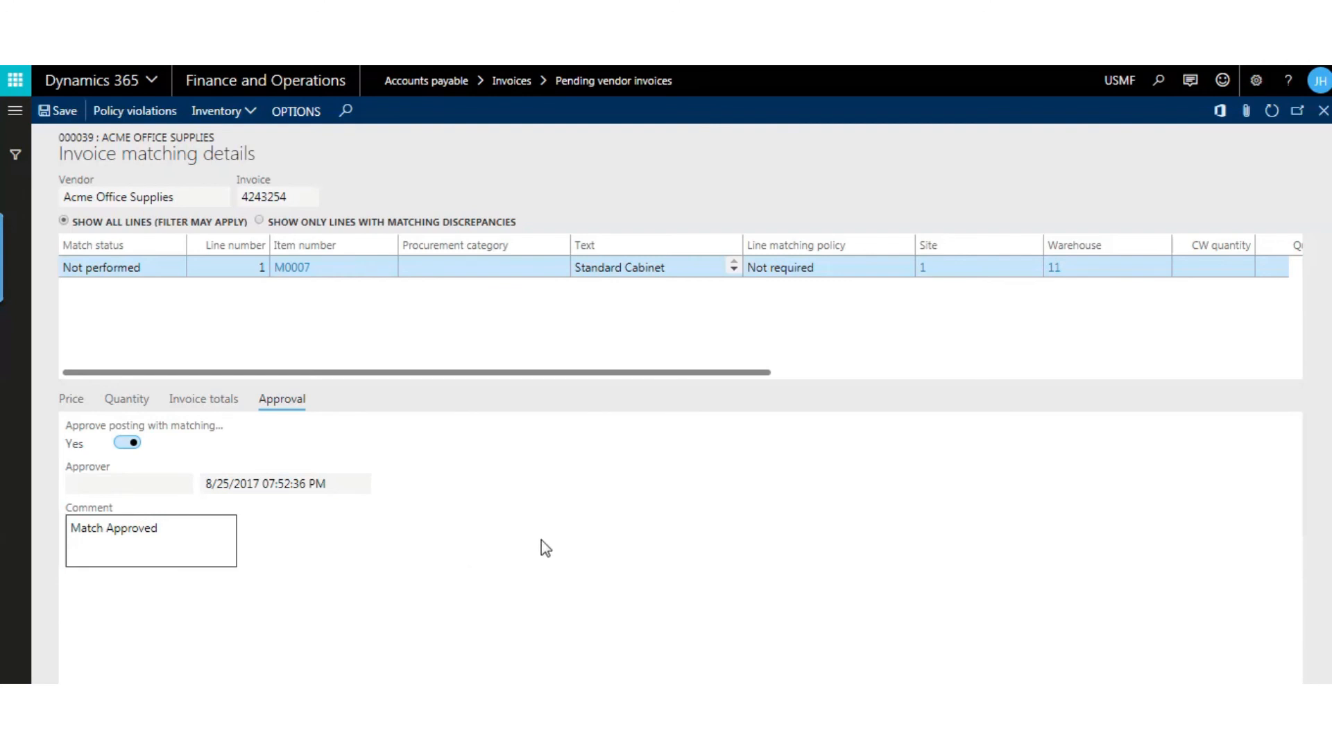
left_click(1324, 111)
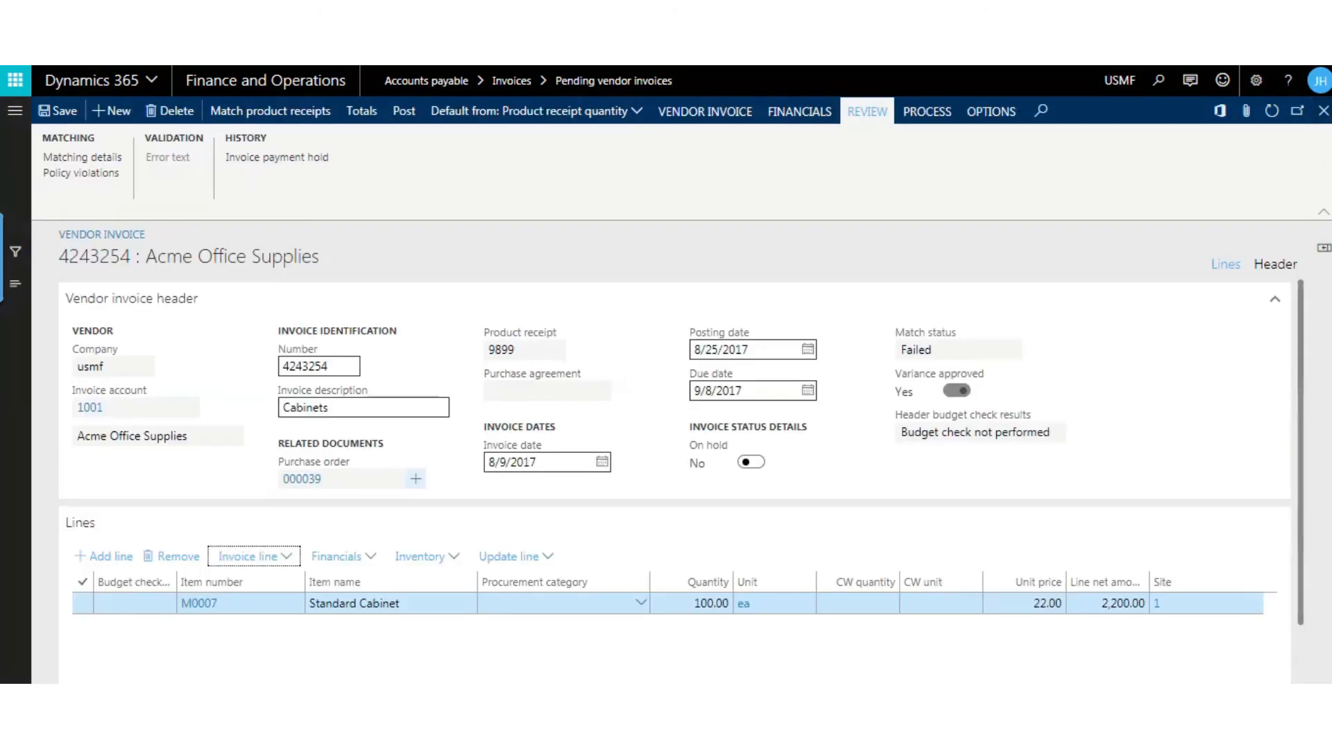
- Post the approved Acme Office Supplies vendor invoice and close the pending vendor invoices list
left_click(404, 117)
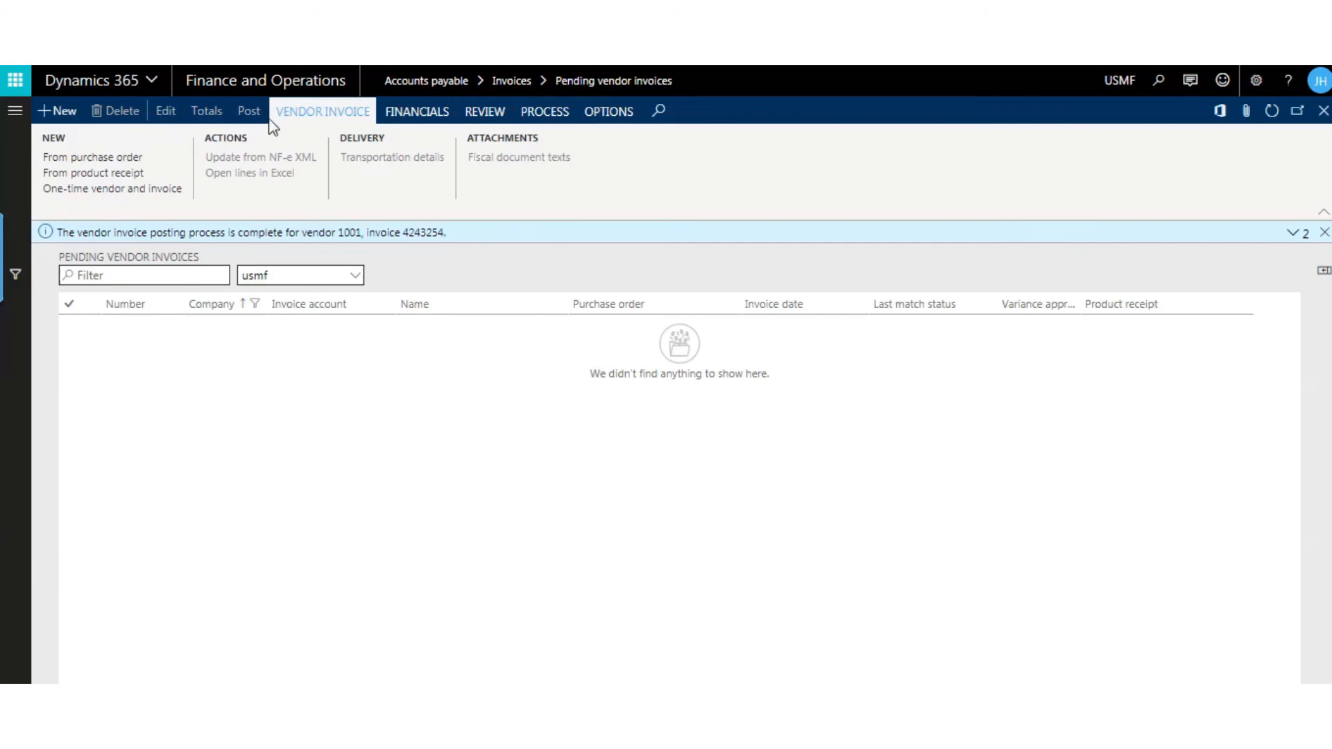
left_click(412, 115)
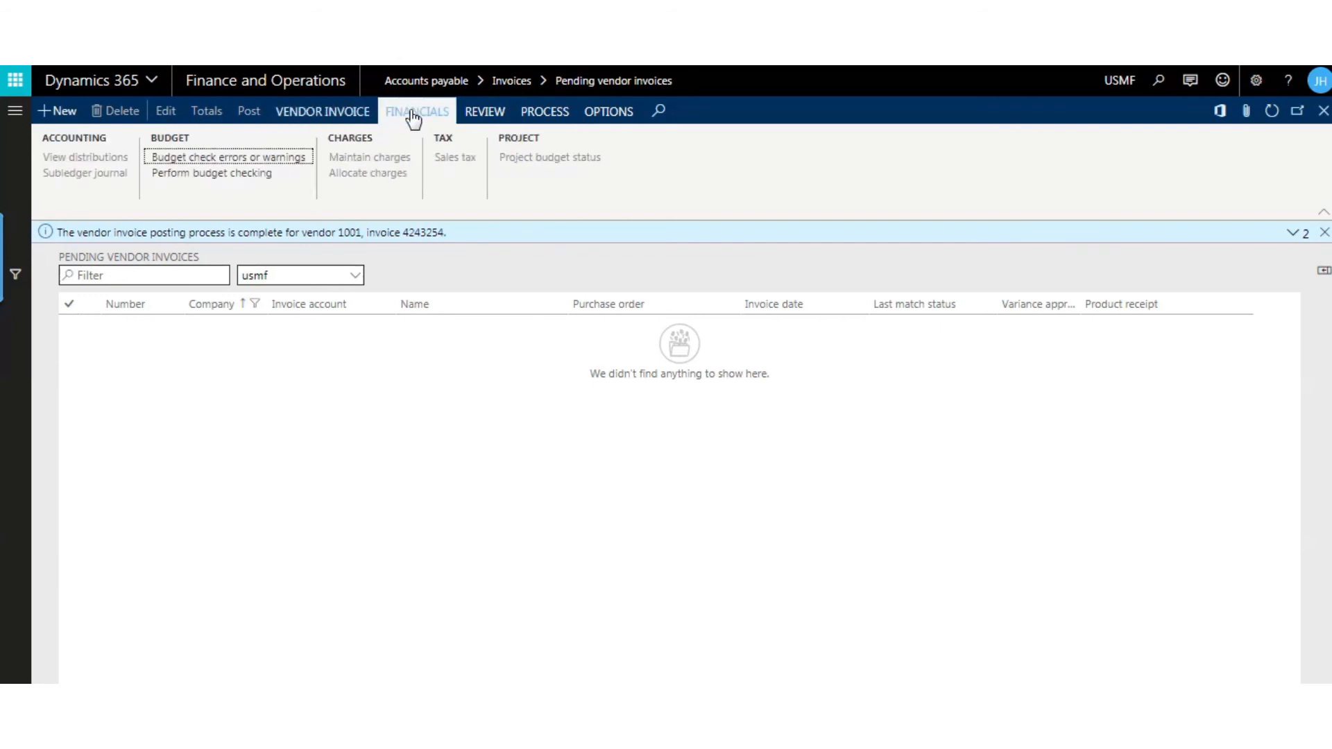
left_click(338, 113)
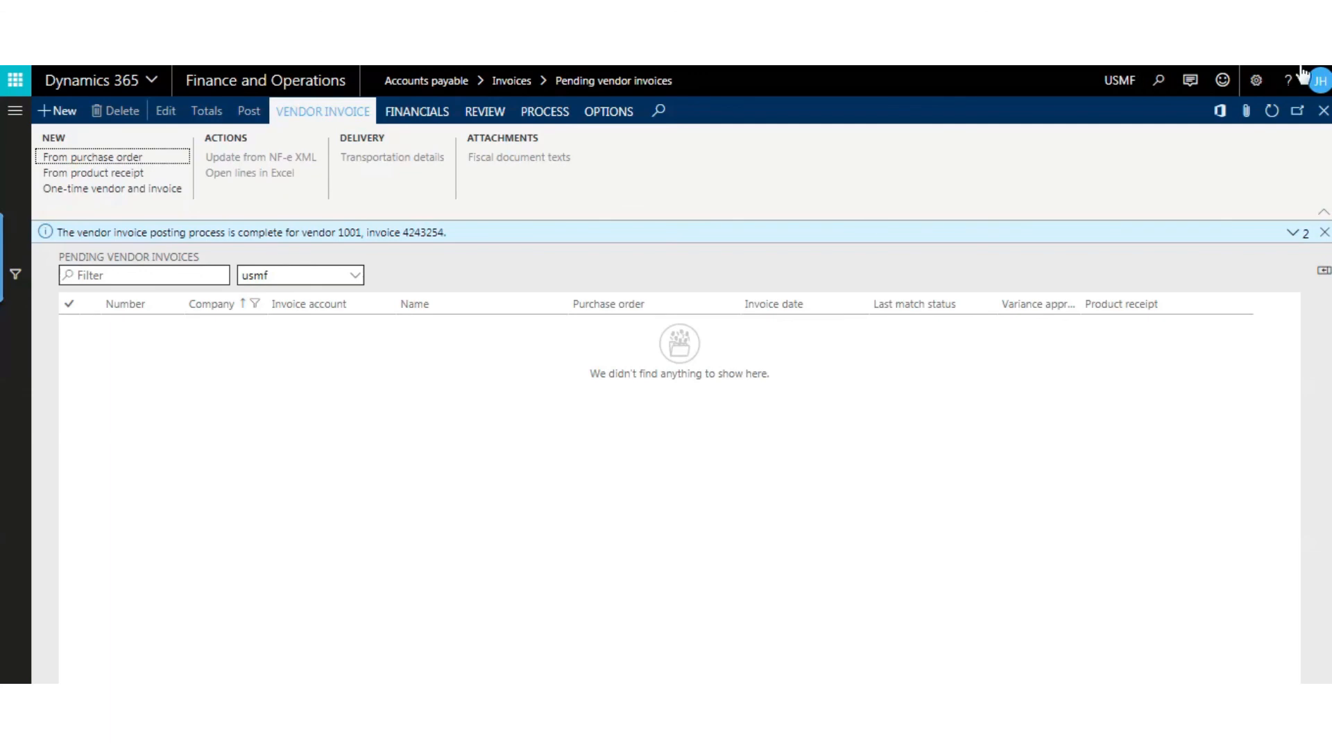
left_click(1322, 113)
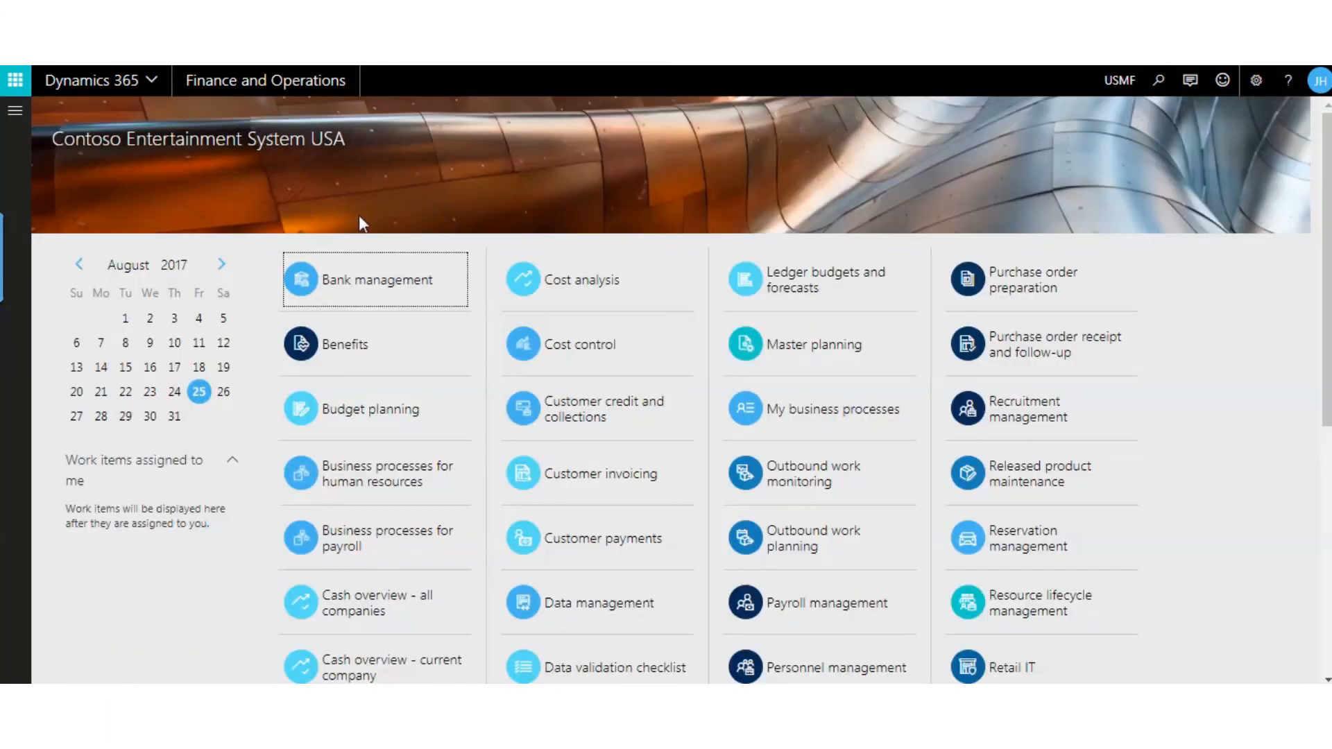
- Open the list of all purchase orders in Accounts payable
left_click(14, 110)
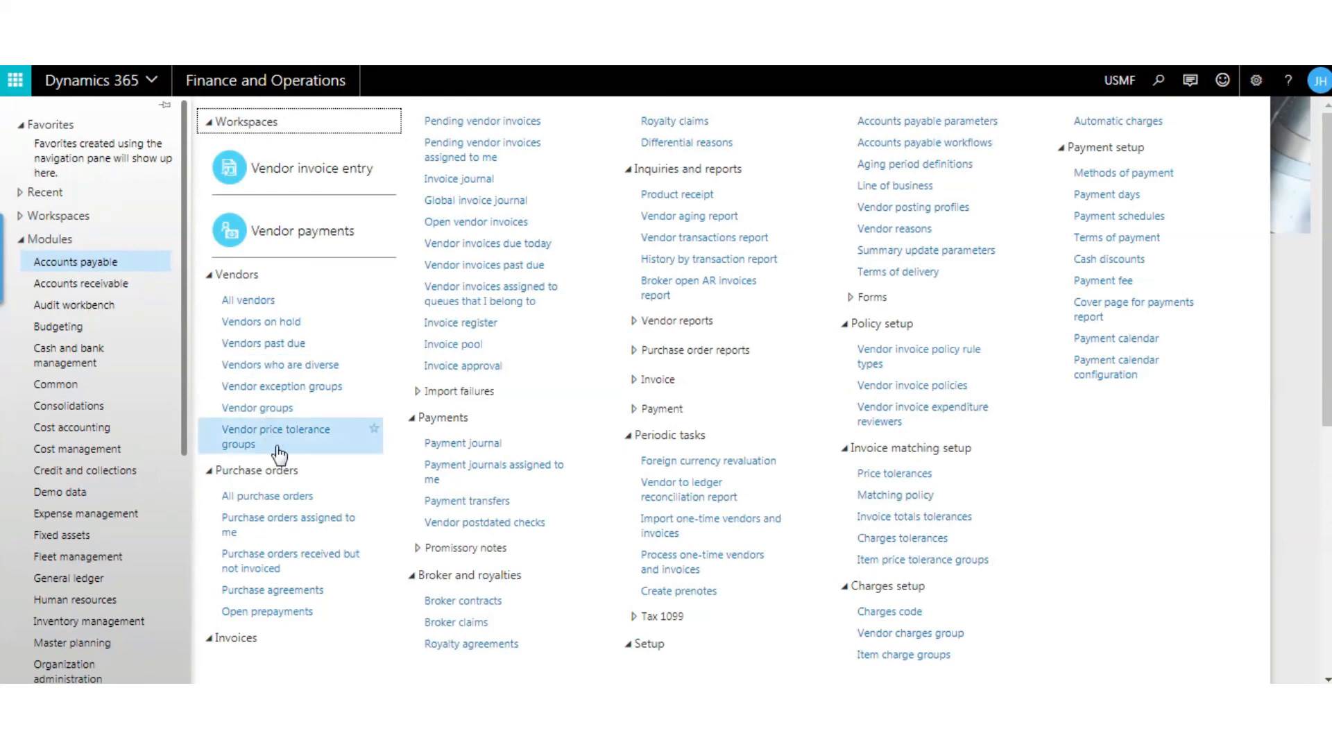
left_click(286, 497)
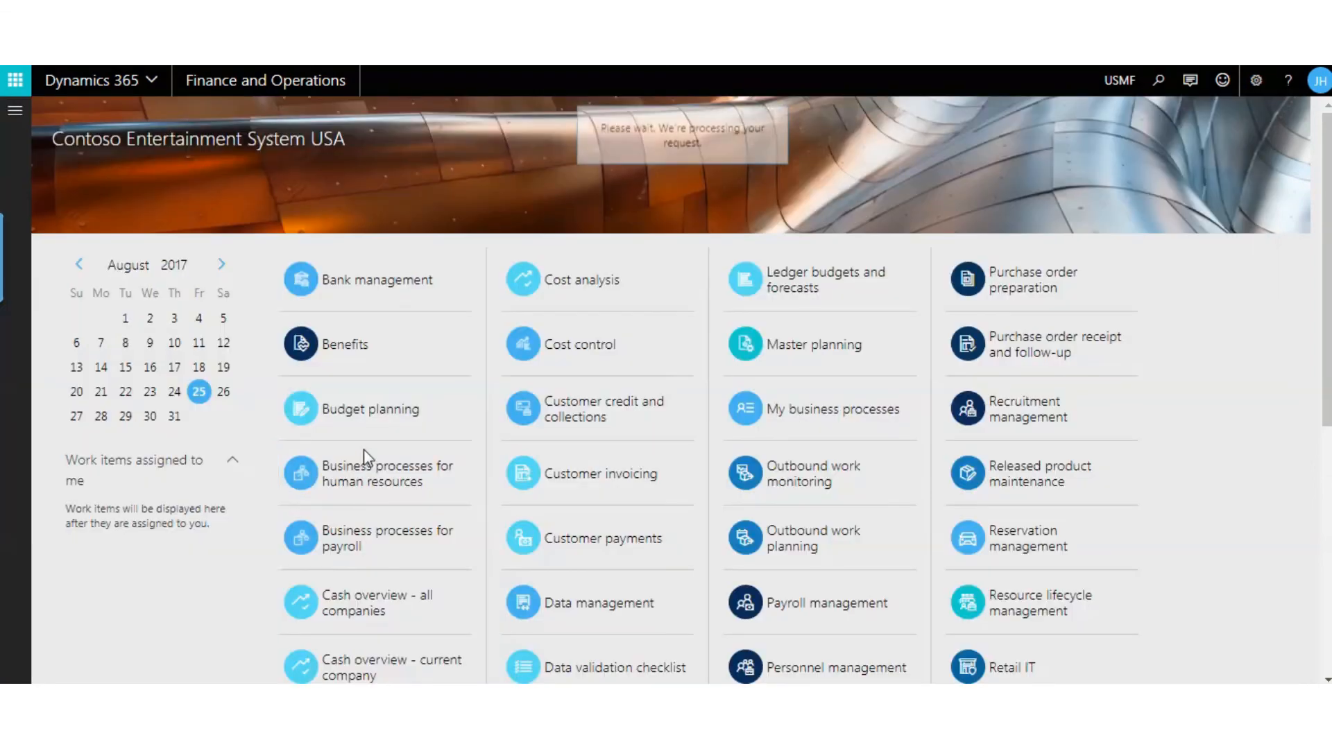